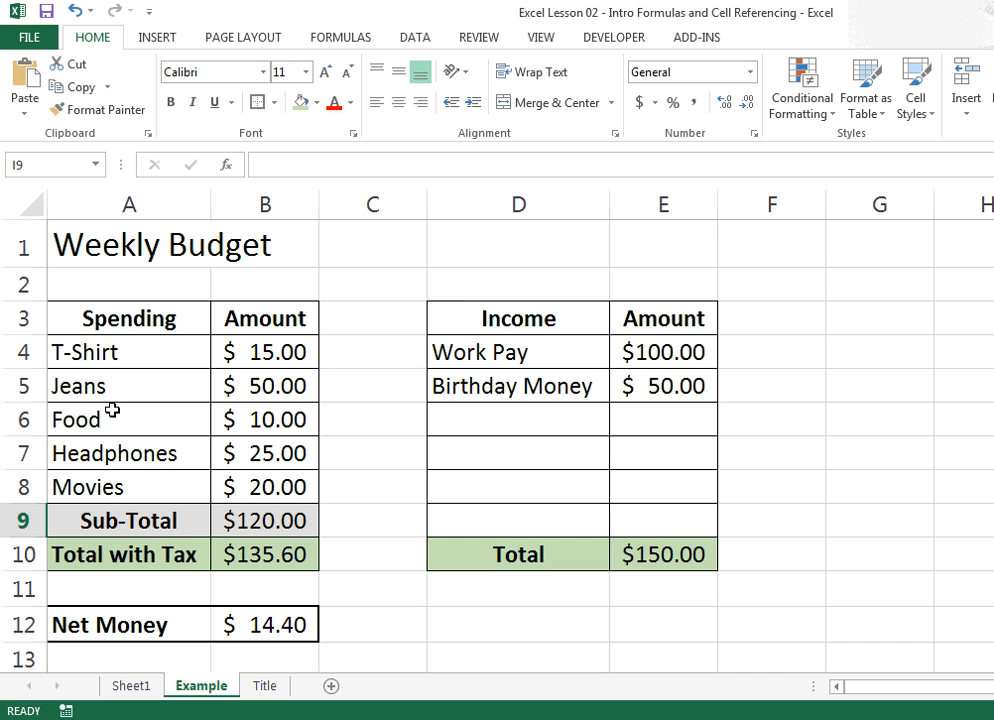
# Set the Food amount in the Example sheet's spending table to 20.
pyautogui.moveTo(466, 303); pyautogui.dragTo(693, 554)
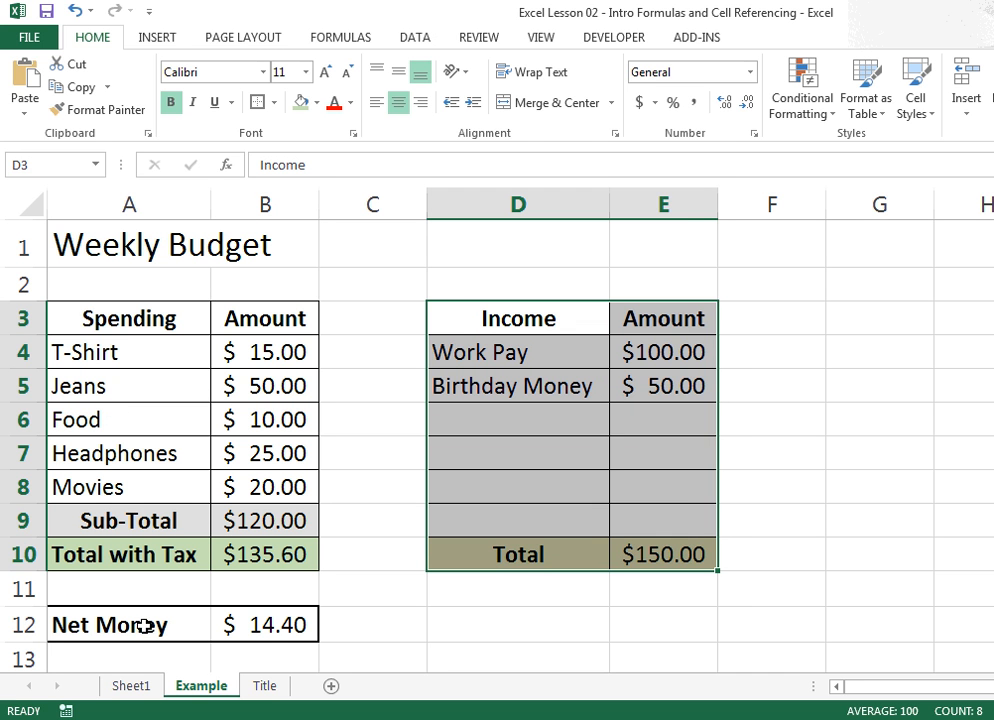
pyautogui.moveTo(149, 627); pyautogui.dragTo(300, 632)
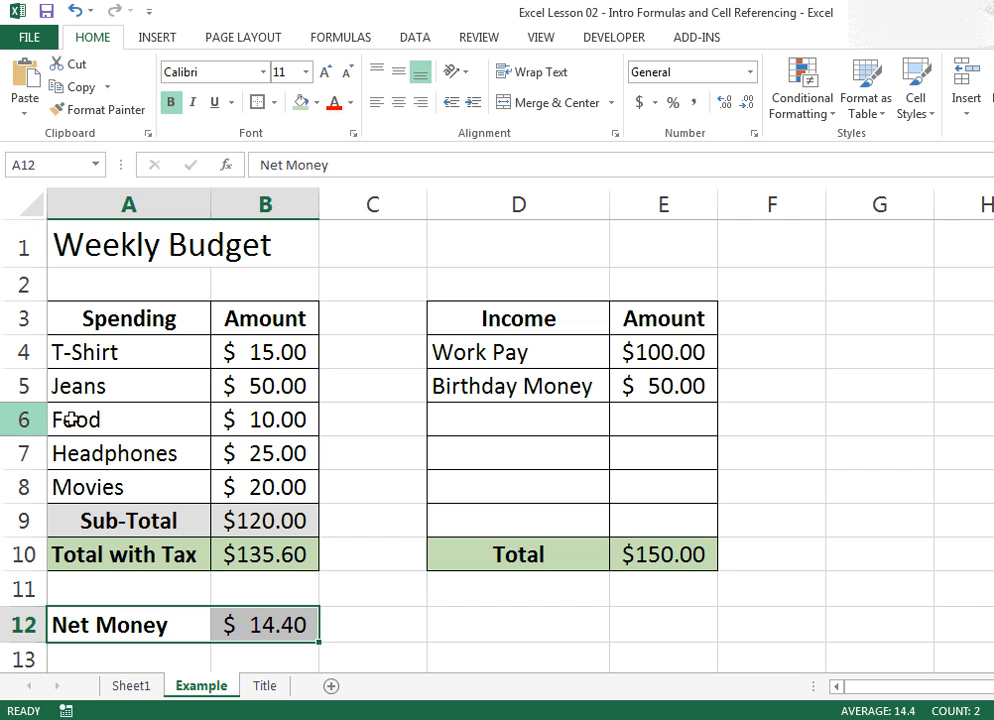
pyautogui.click(269, 419)
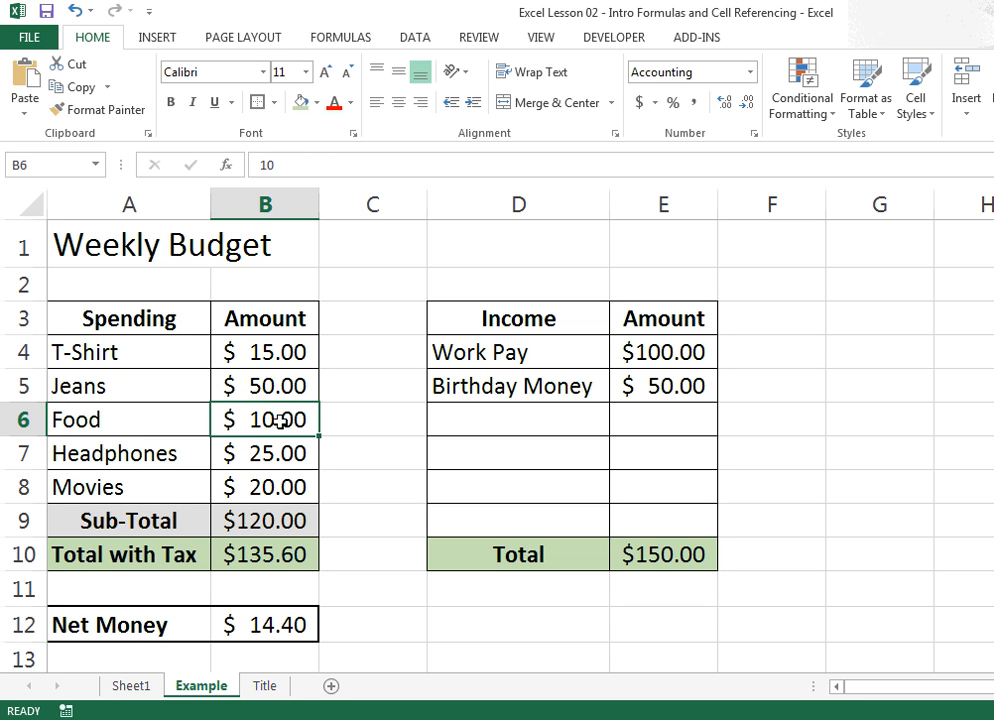
pyautogui.write('20')
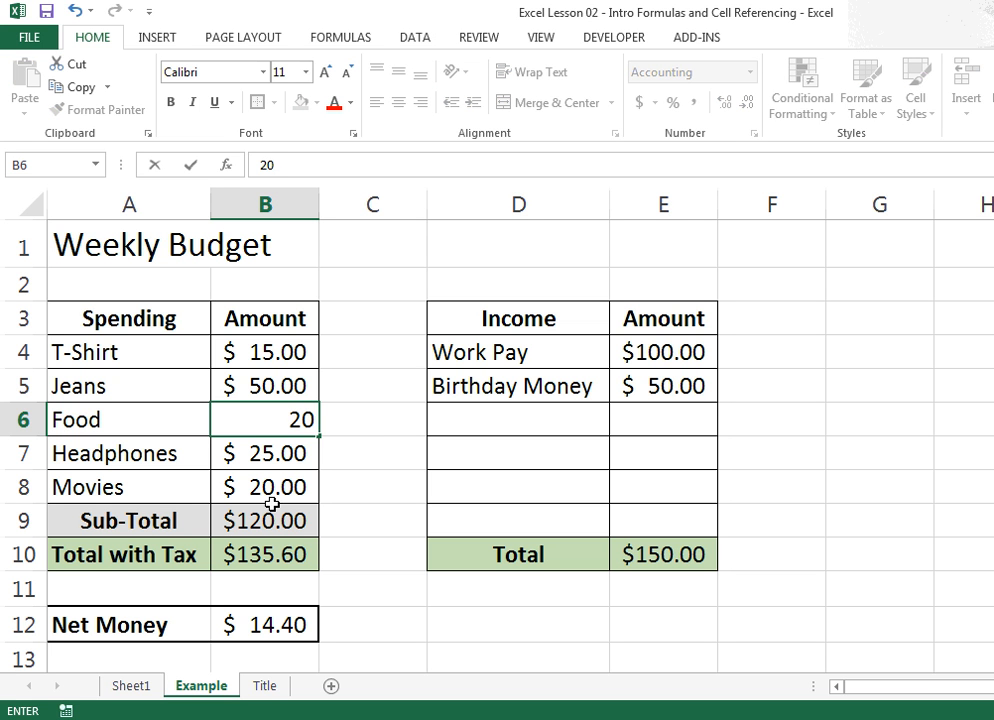
pyautogui.press('Return')
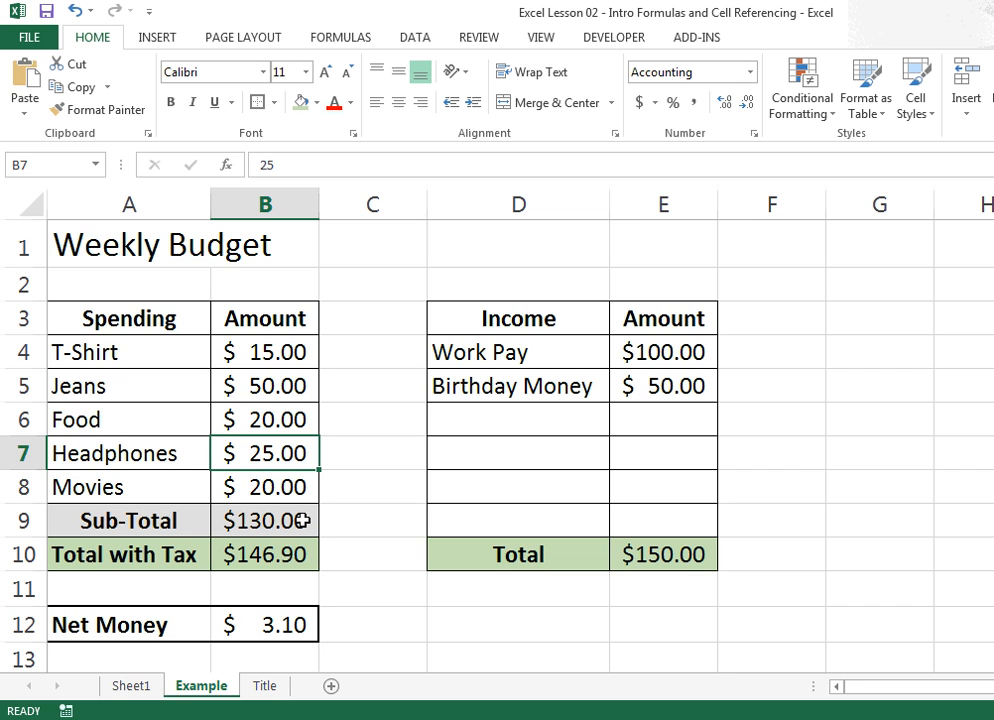
# Enter the title Weekly Budget in A1 of Sheet1 and widen column A to fit the Total with Tax label.
pyautogui.click(136, 688)
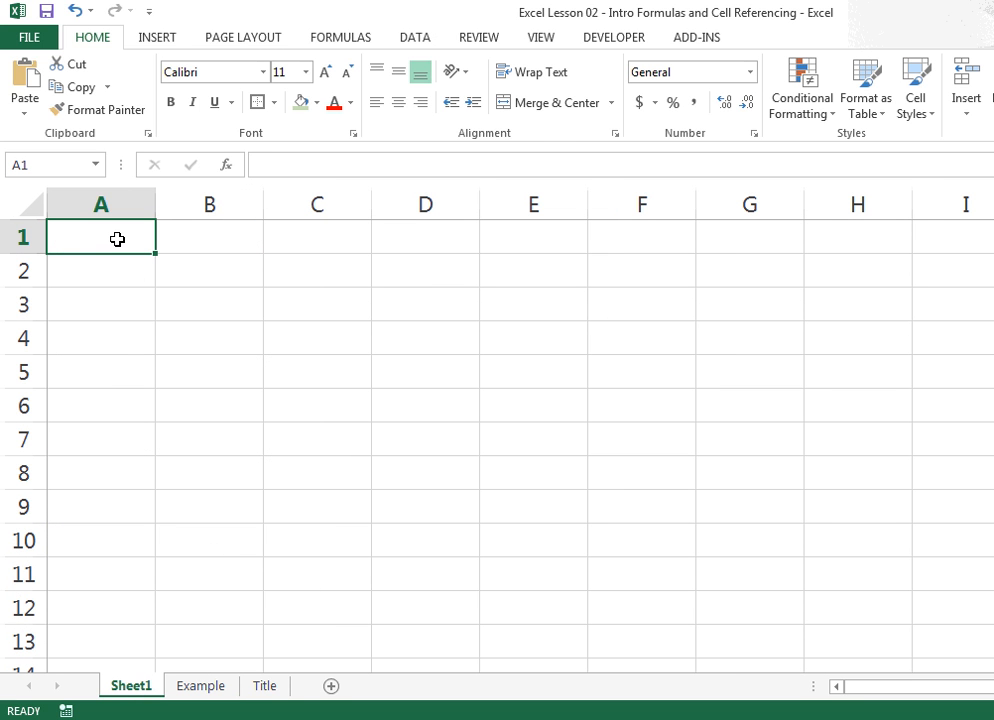
pyautogui.write('Weekly Budget')
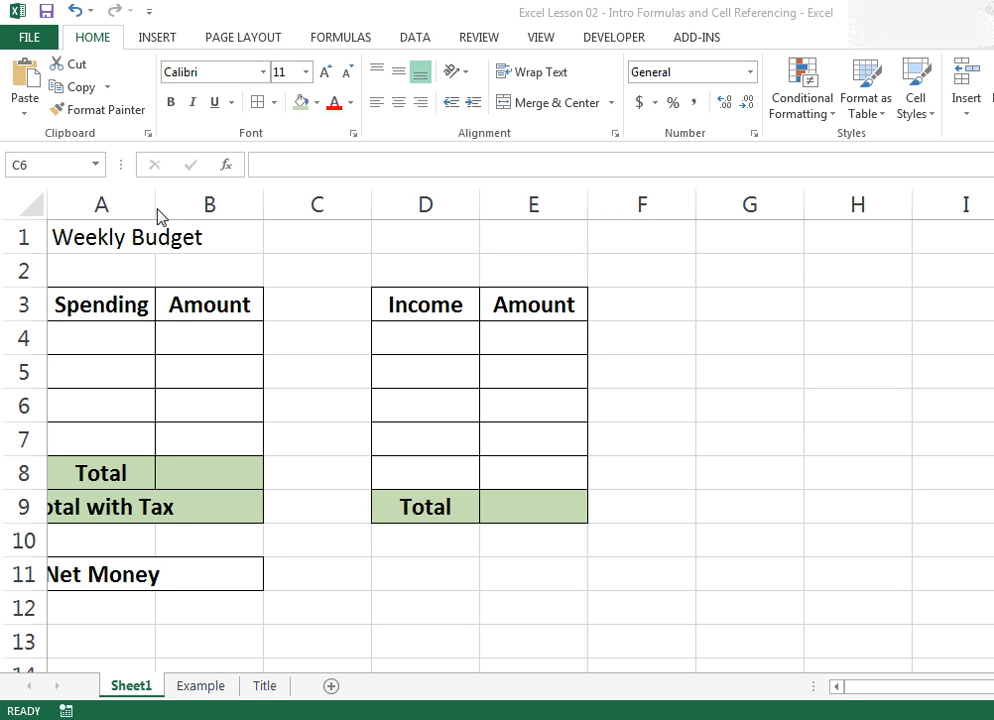
pyautogui.click(122, 505)
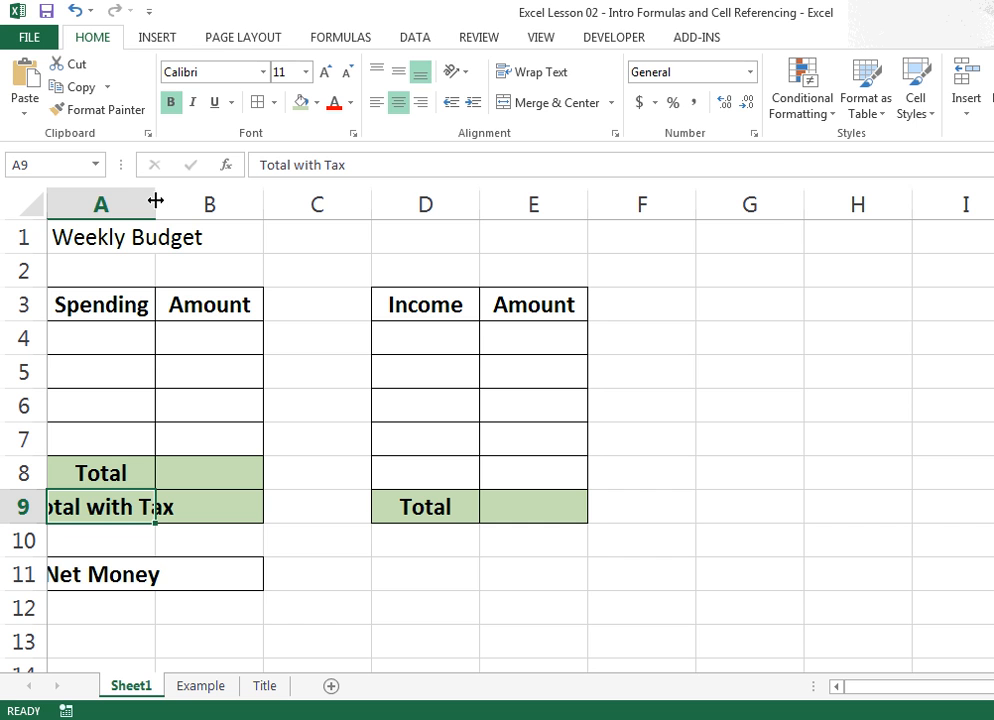
pyautogui.moveTo(156, 200); pyautogui.dragTo(213, 202)
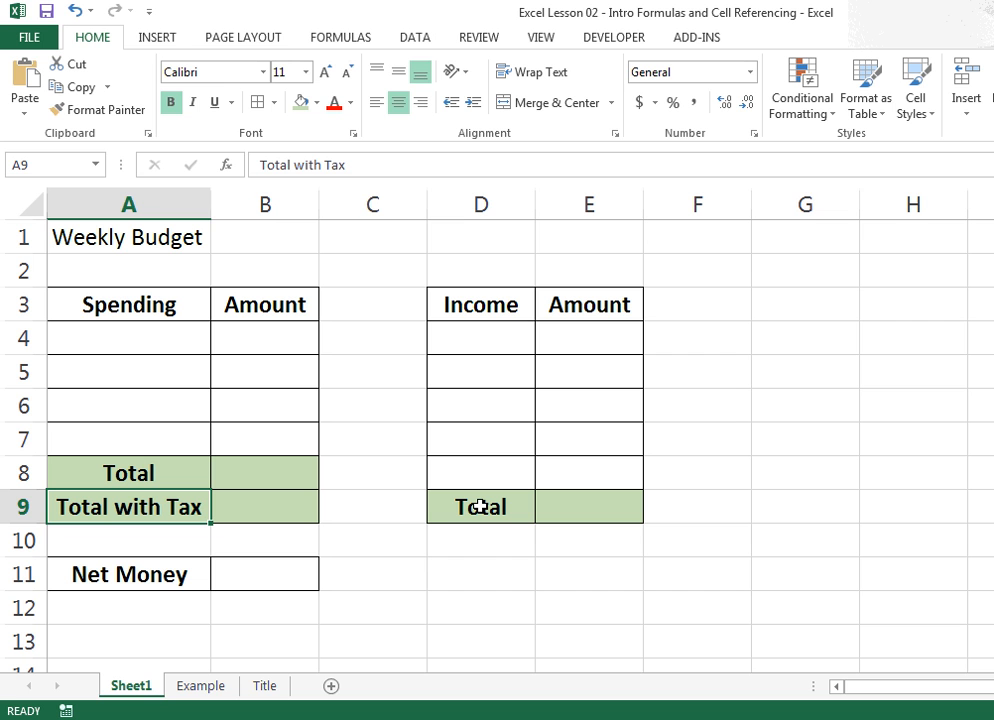
# Review the spending items and amounts on the Example sheet as a reference for Sheet1.
pyautogui.click(143, 345)
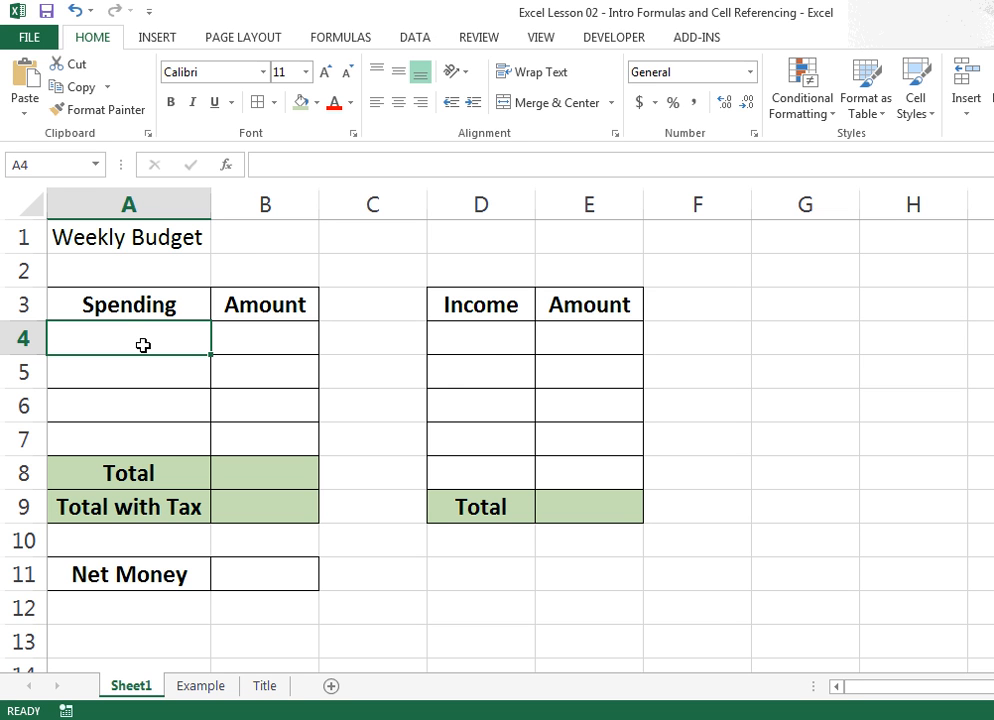
pyautogui.click(208, 688)
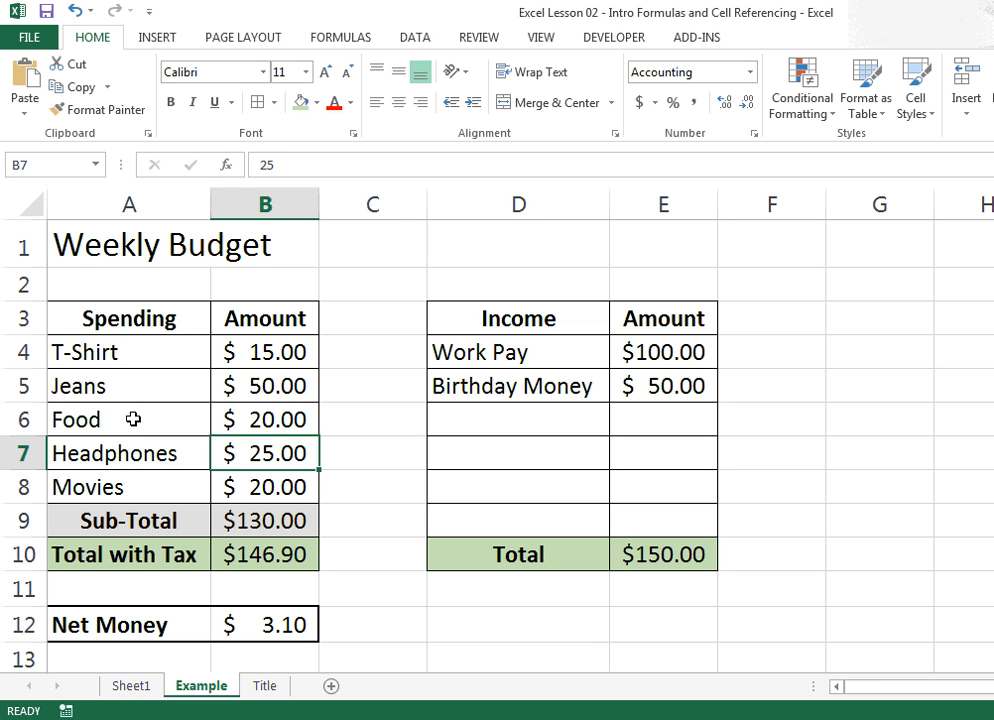
pyautogui.click(136, 686)
pyautogui.click(202, 688)
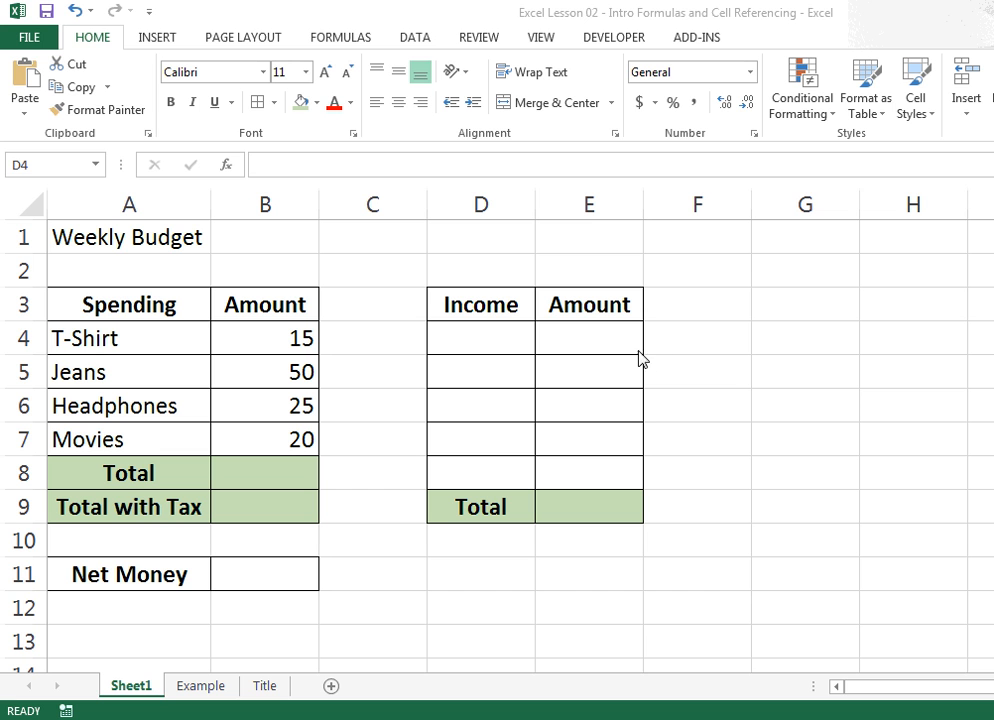
# Enter Pay with an amount of 100 in the first row of Sheet1's income table.
pyautogui.click(503, 337)
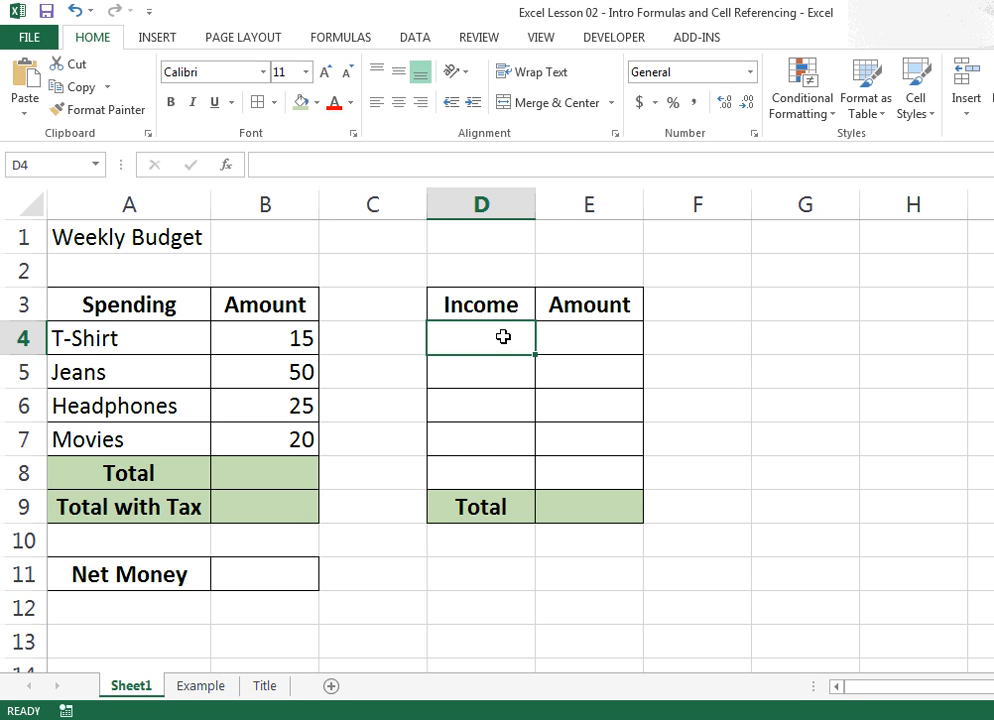
pyautogui.write('Pay')
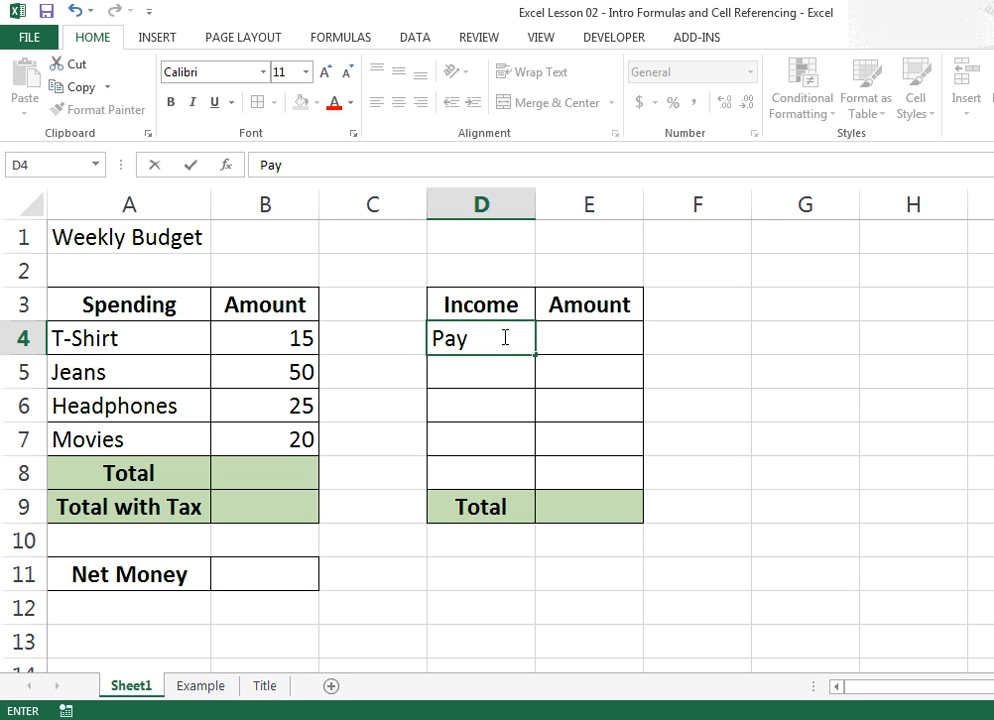
pyautogui.press('Tab')
pyautogui.write('100')
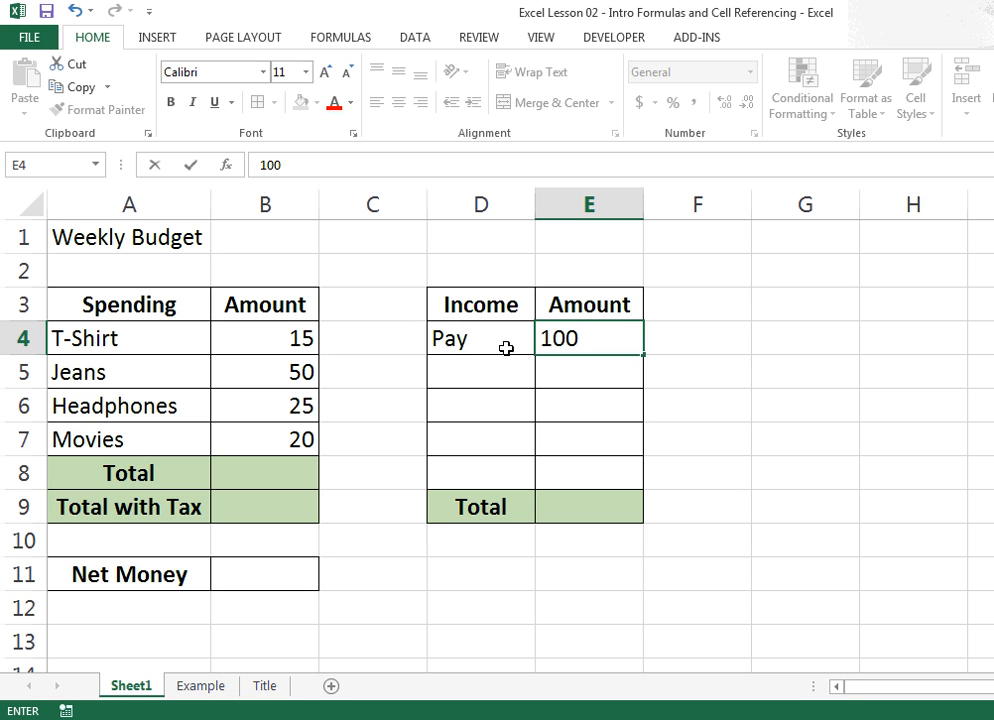
# Add Birthday Money with an amount of 50 to the second income row, widening column D to fit the label.
pyautogui.click(478, 375)
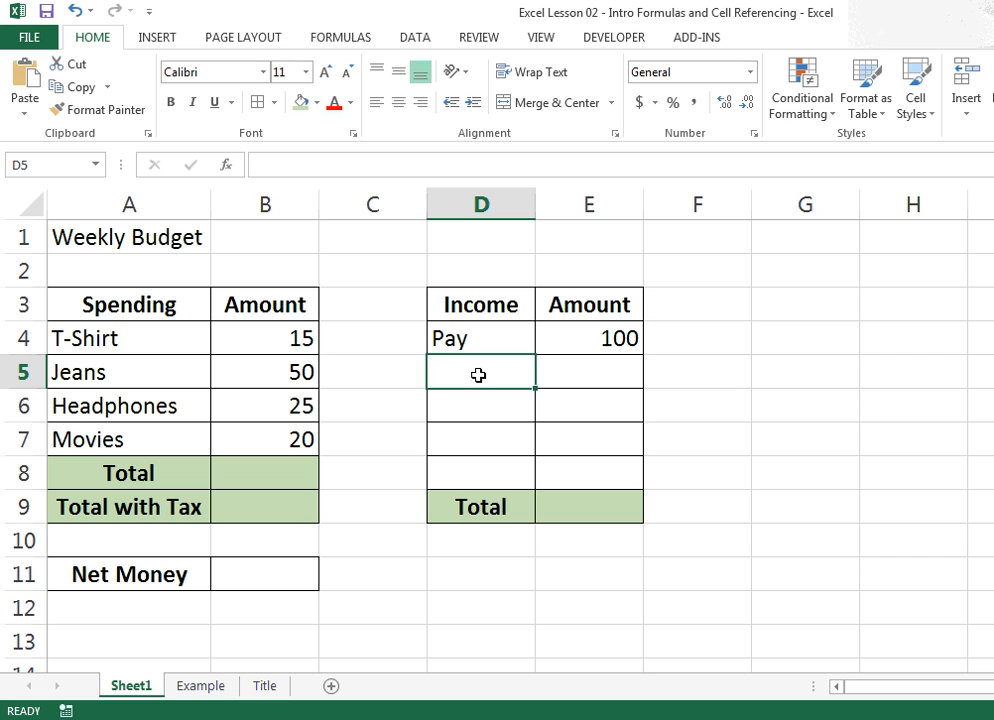
pyautogui.write('Birthday')
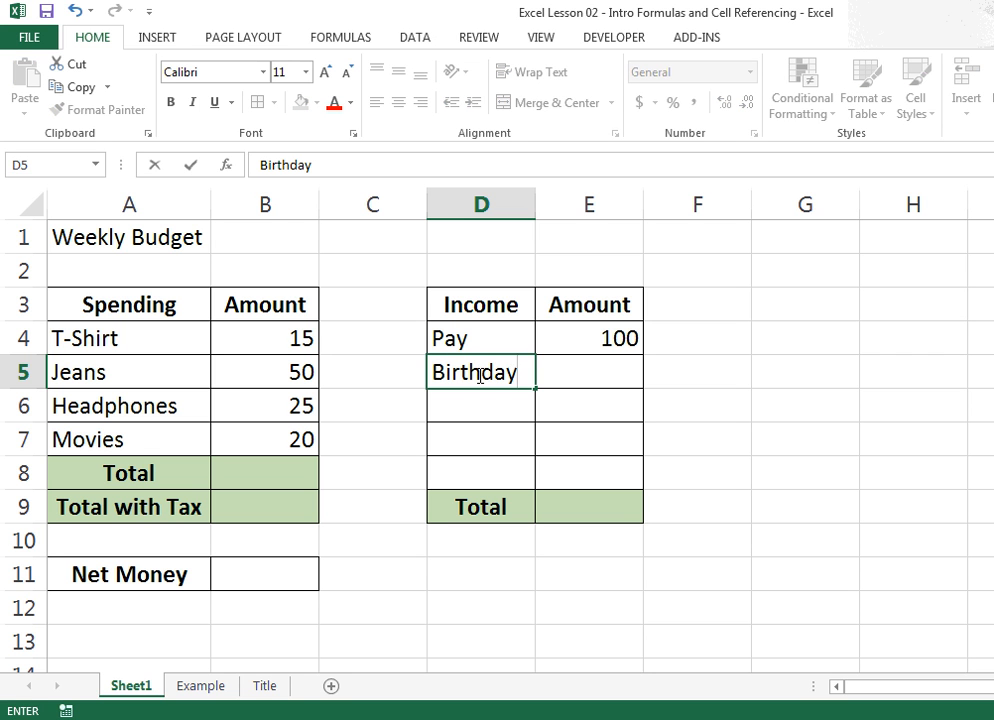
pyautogui.write(' Money')
pyautogui.press('Return')
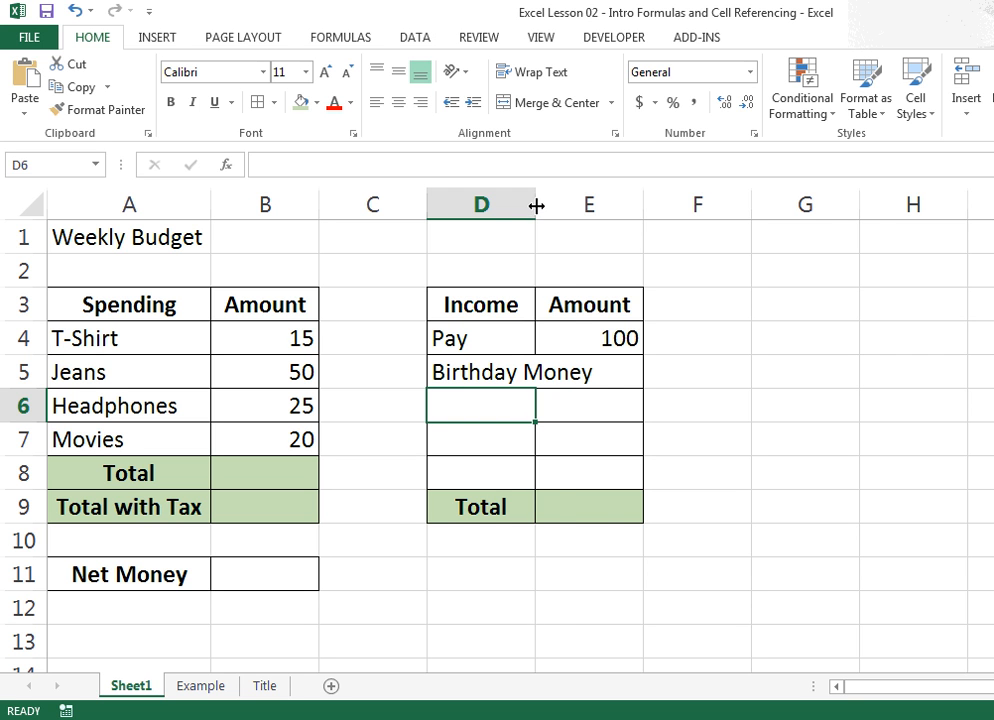
pyautogui.moveTo(535, 204); pyautogui.dragTo(610, 204)
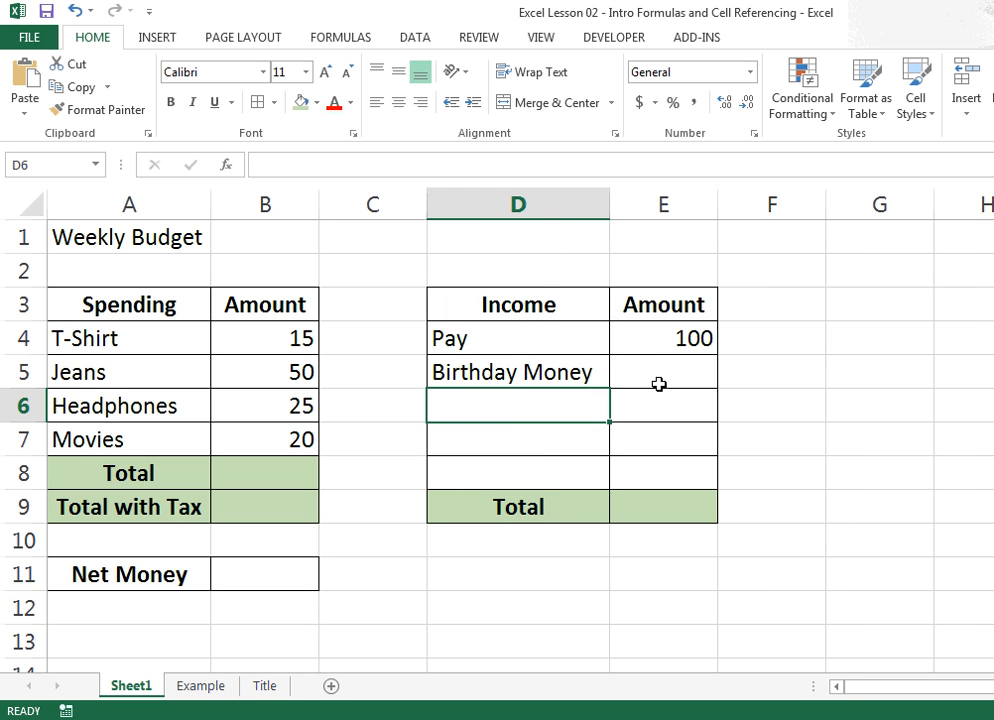
pyautogui.click(665, 380)
pyautogui.write('50')
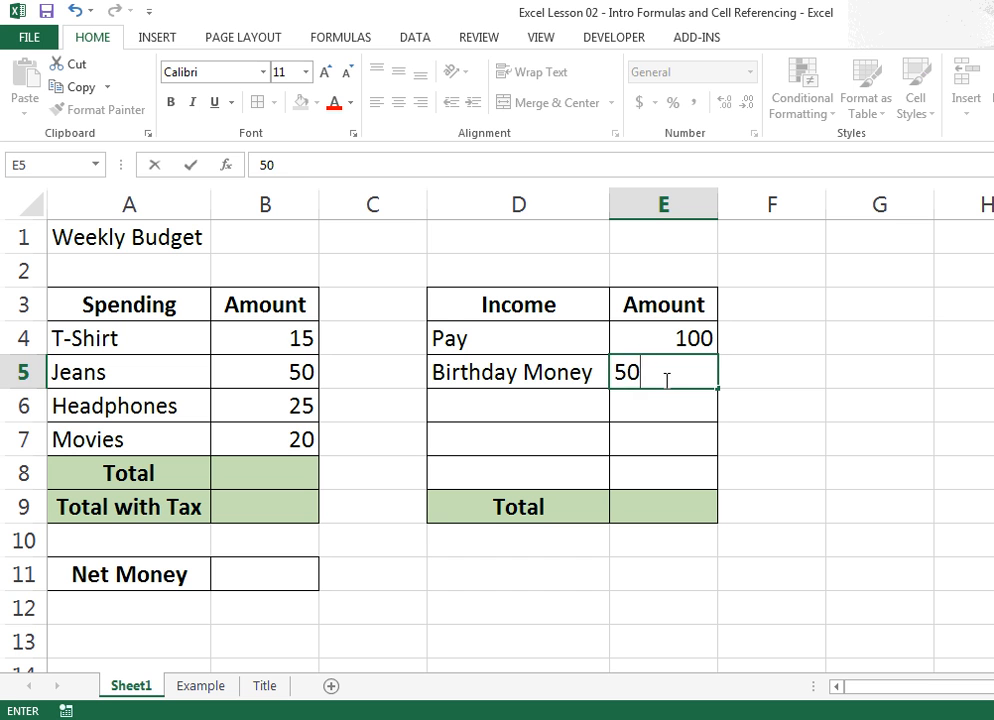
pyautogui.press('Return')
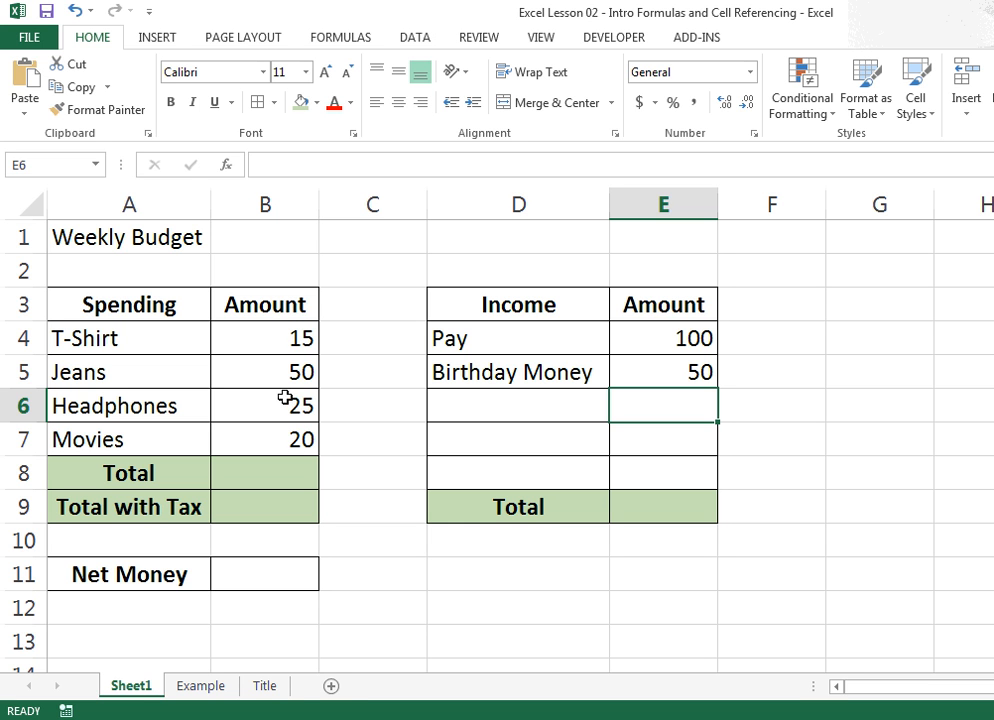
# Apply the dollar Accounting number format to both Amount columns, B and E.
pyautogui.click(279, 202)
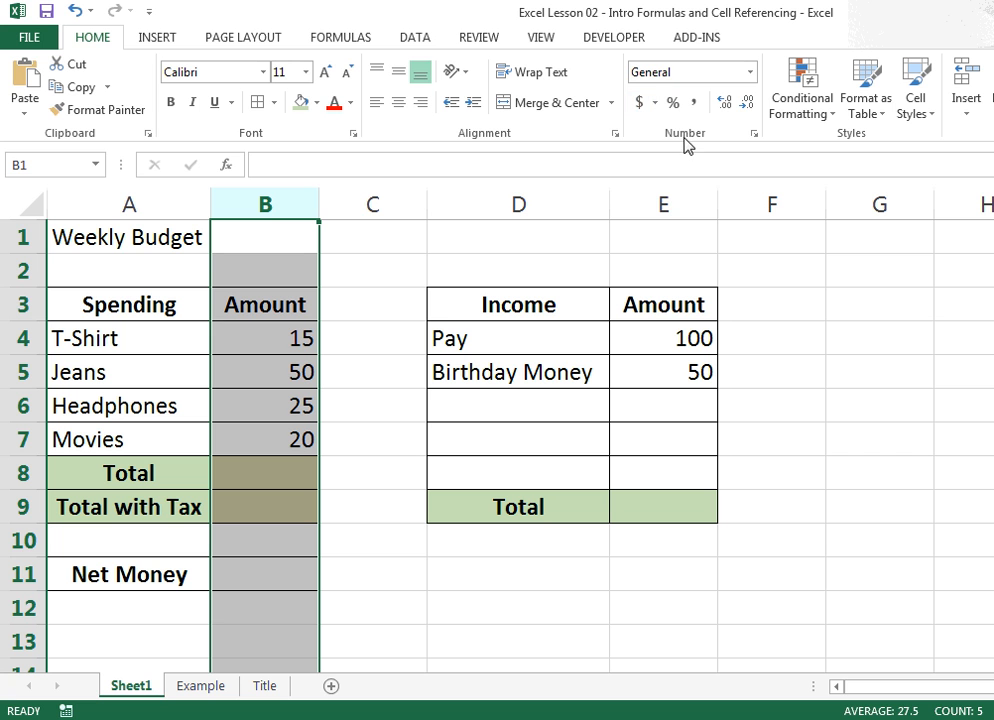
pyautogui.click(639, 103)
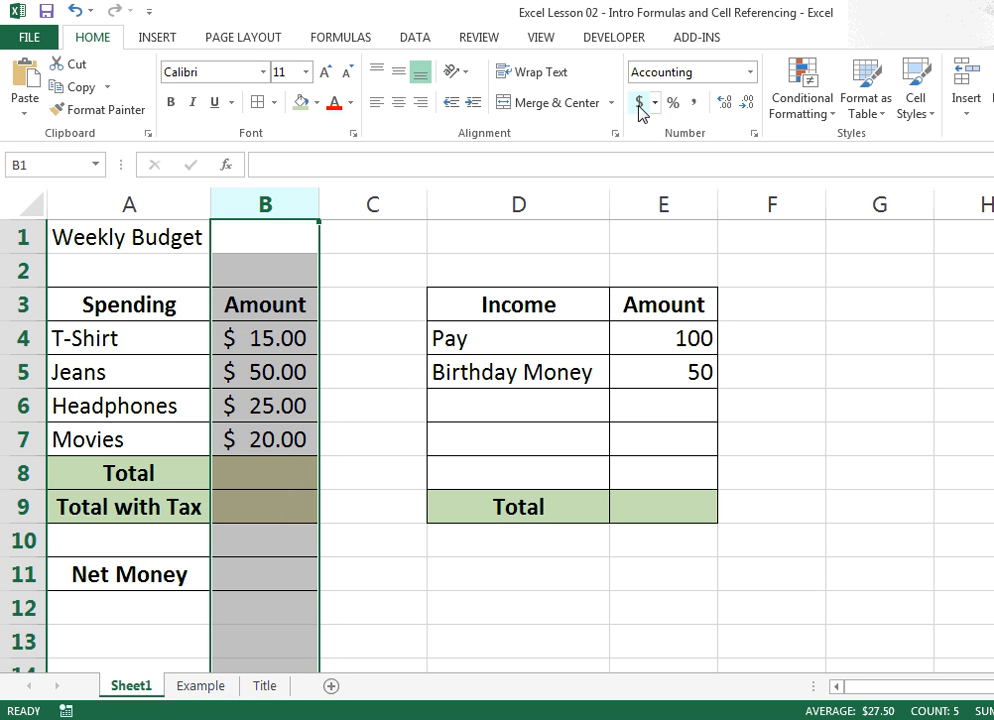
pyautogui.click(665, 204)
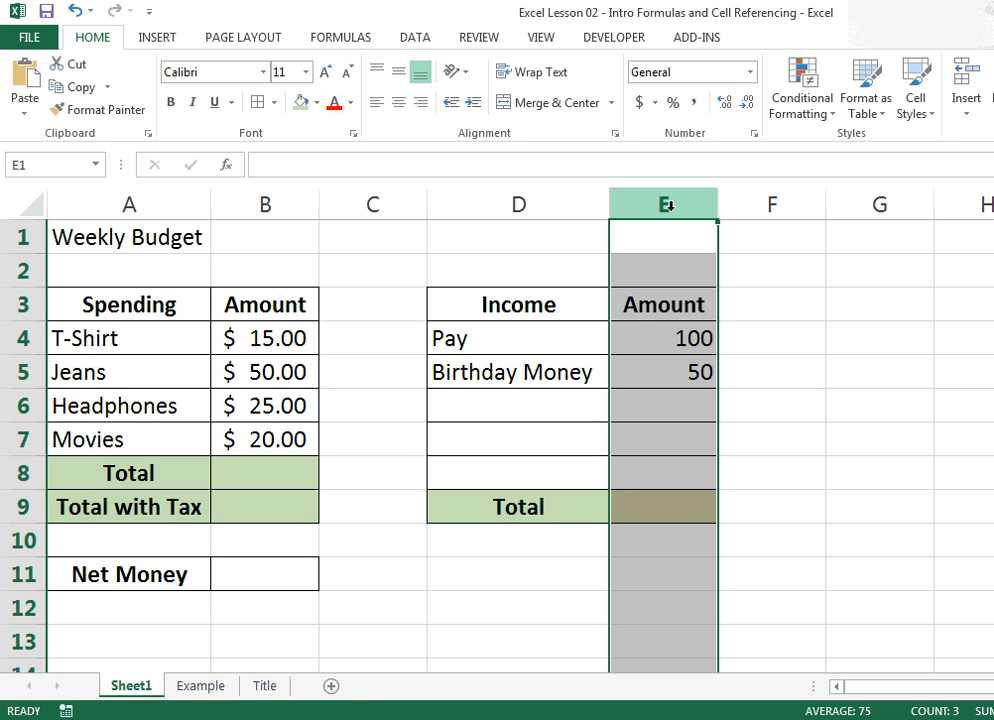
pyautogui.click(638, 103)
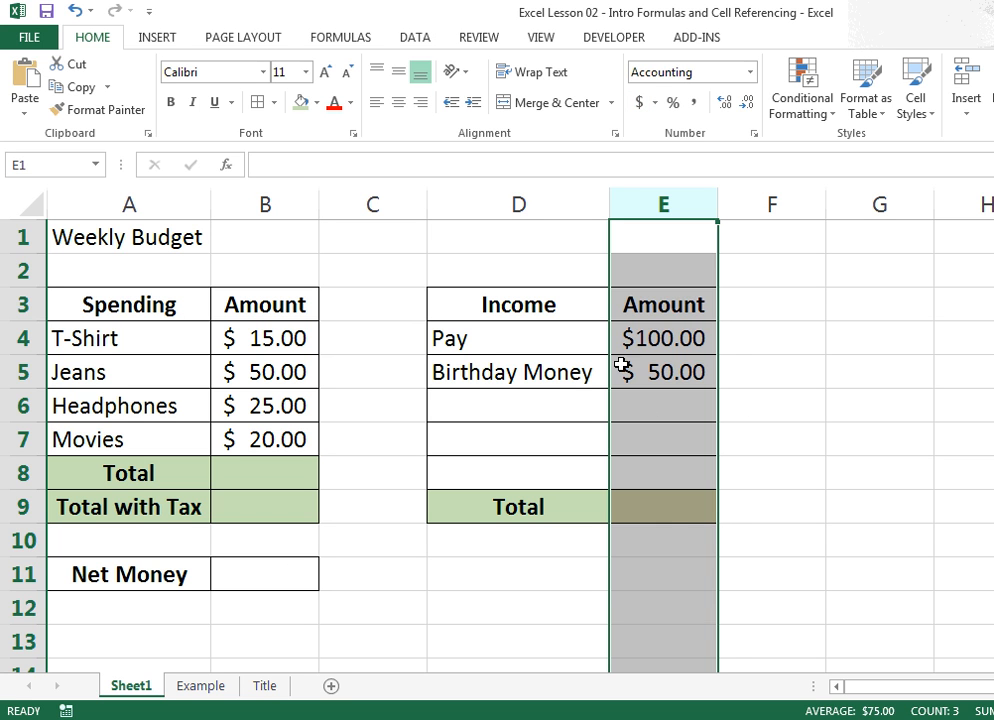
pyautogui.click(766, 455)
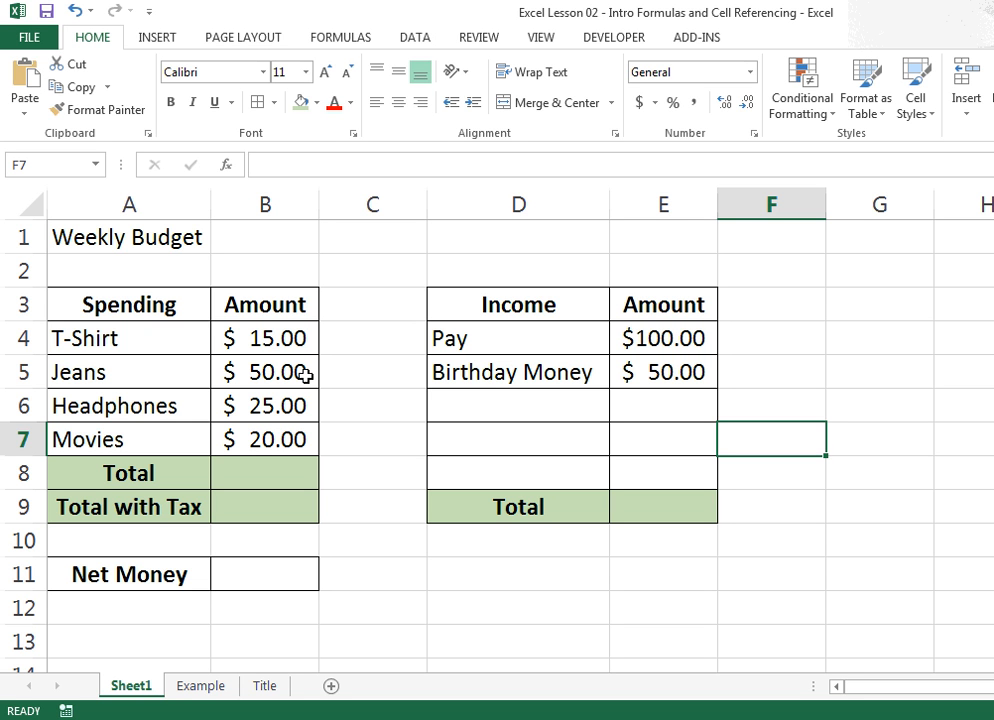
# Total the spending amounts in cell B8 with the cell-reference formula =B4+B5+B6+B7.
pyautogui.click(256, 477)
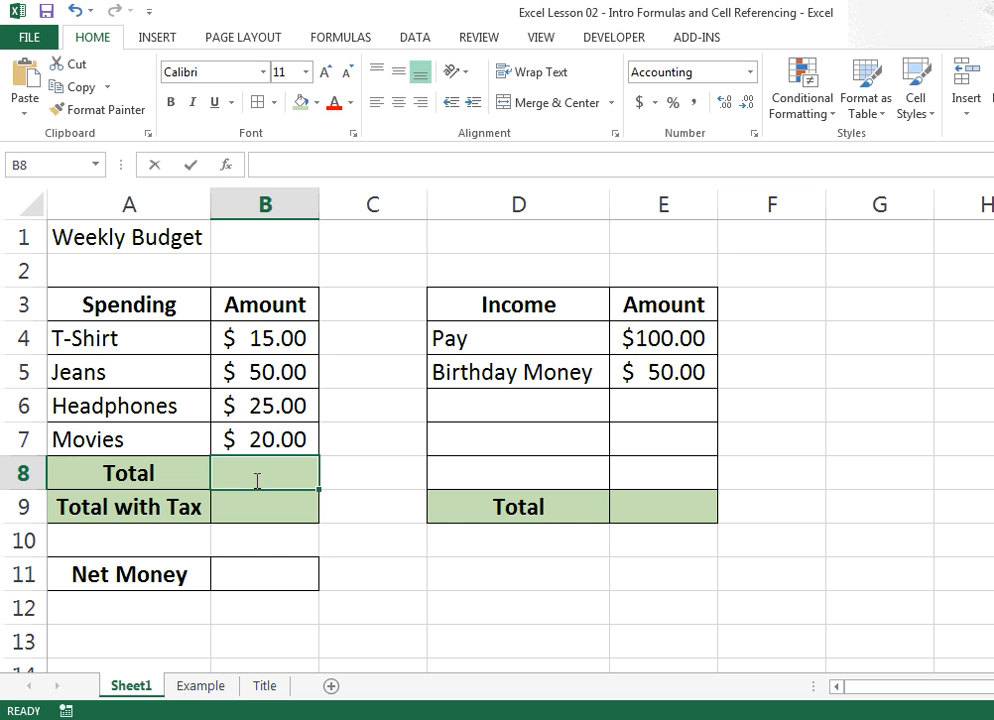
pyautogui.write('=')
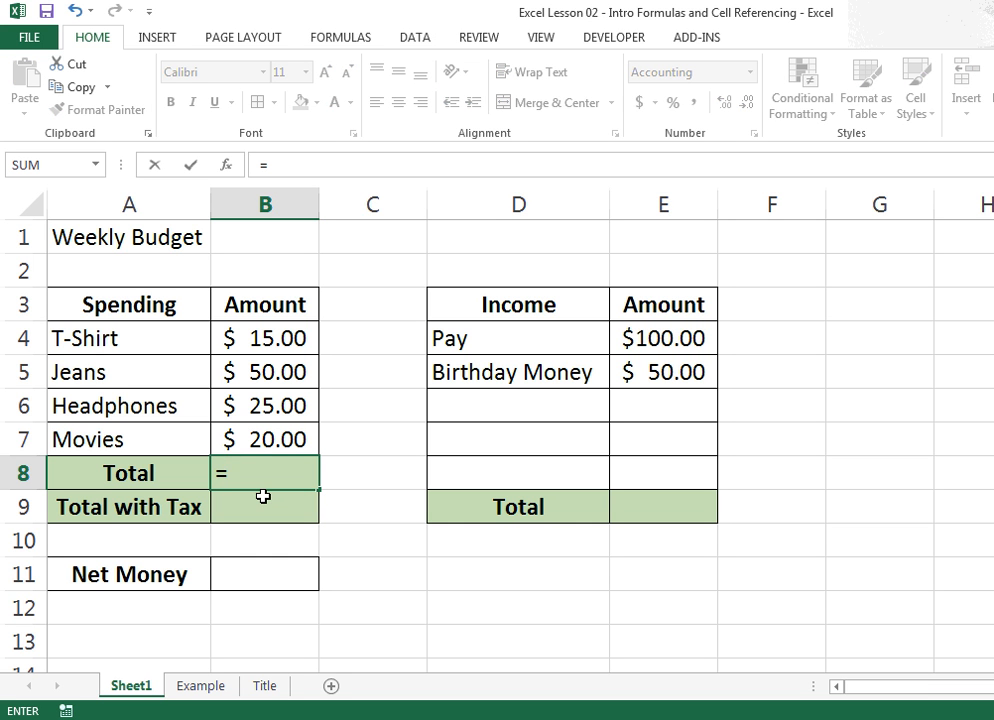
pyautogui.click(250, 340)
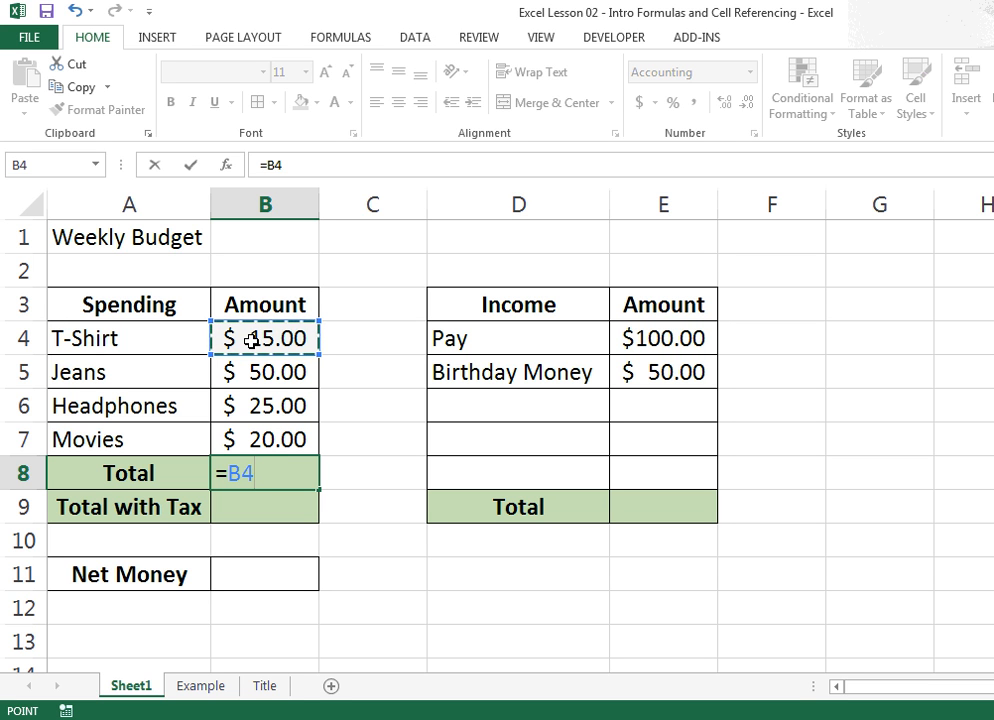
pyautogui.write('+')
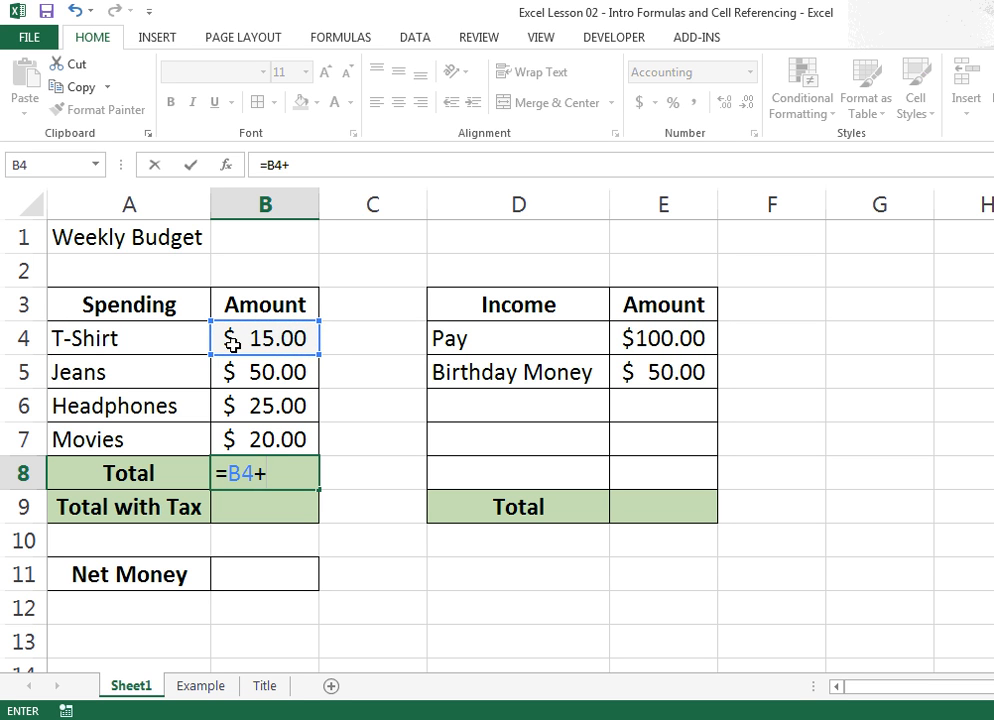
pyautogui.click(258, 372)
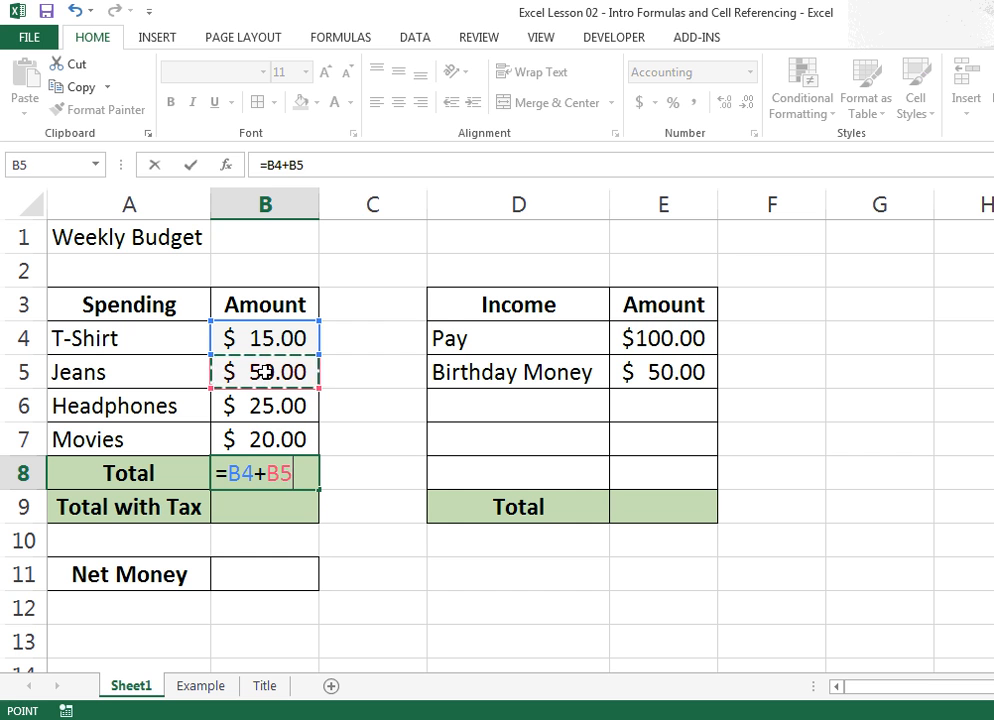
pyautogui.write('+')
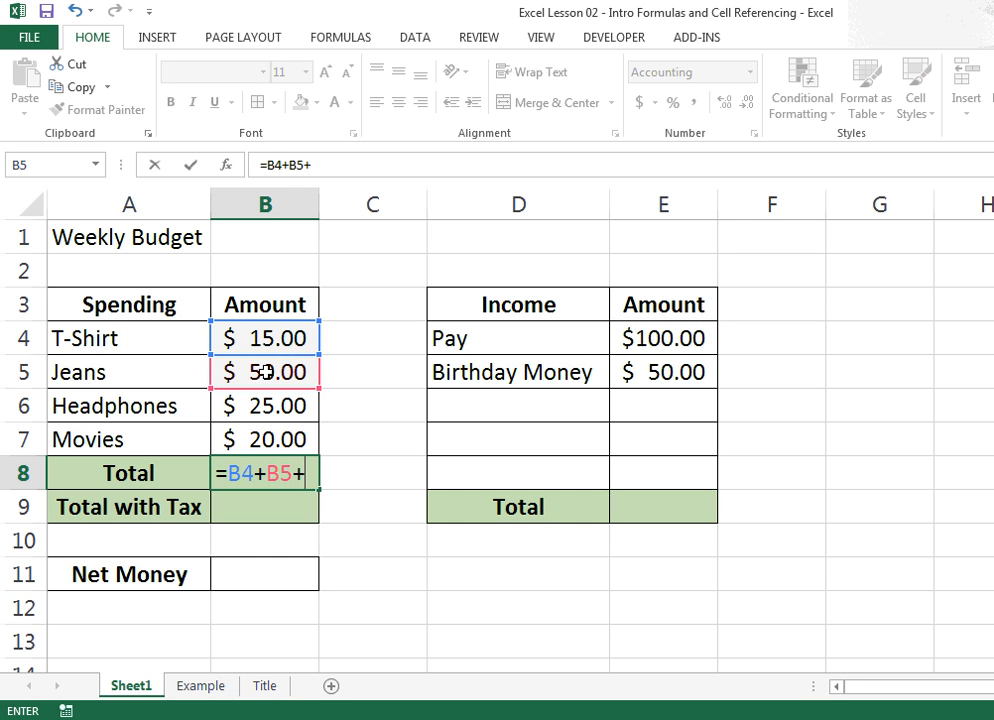
pyautogui.click(288, 406)
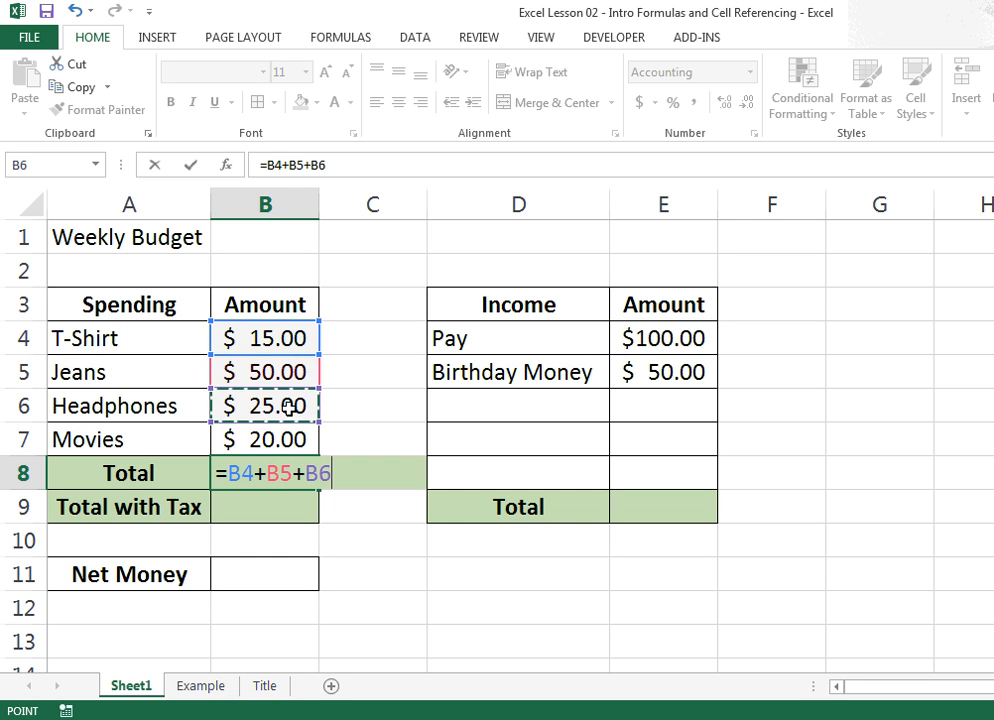
pyautogui.write('+')
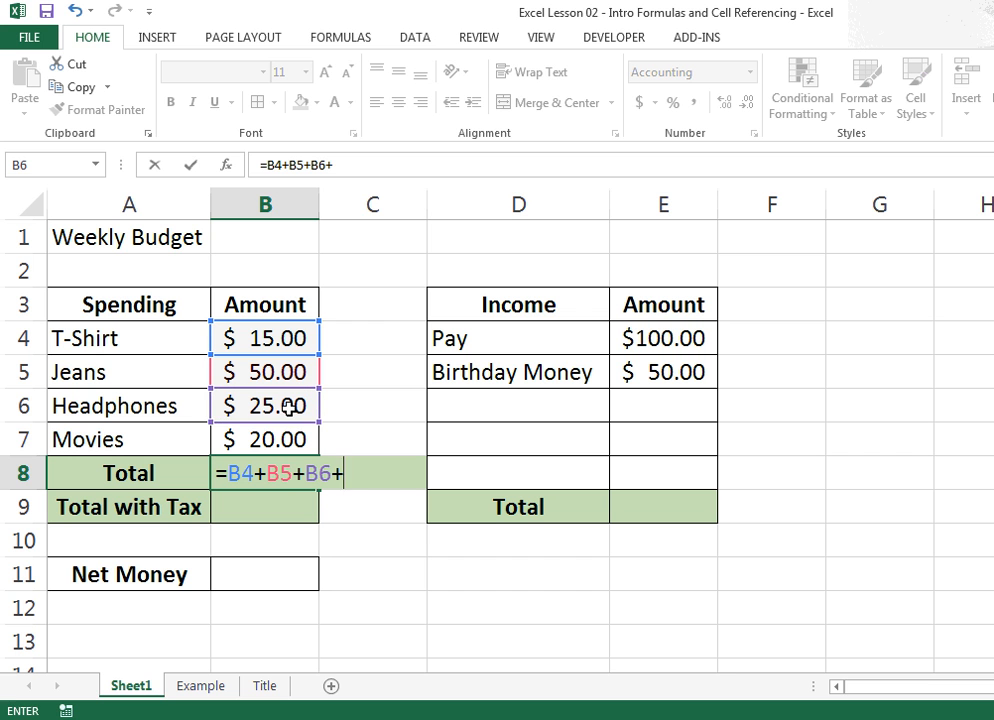
pyautogui.click(287, 438)
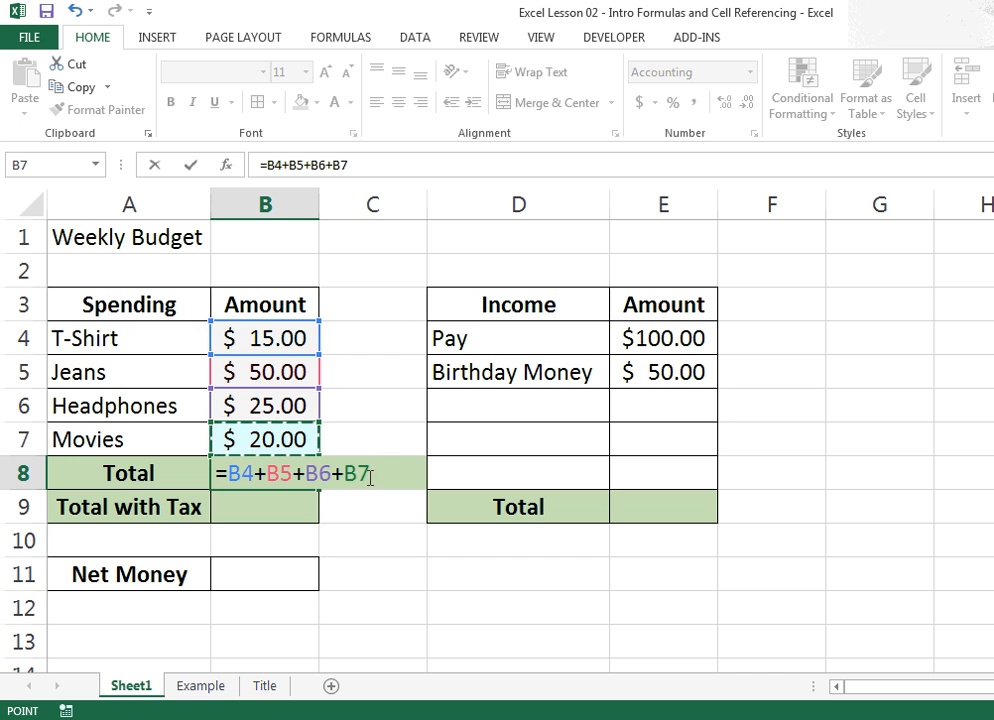
pyautogui.press('Return')
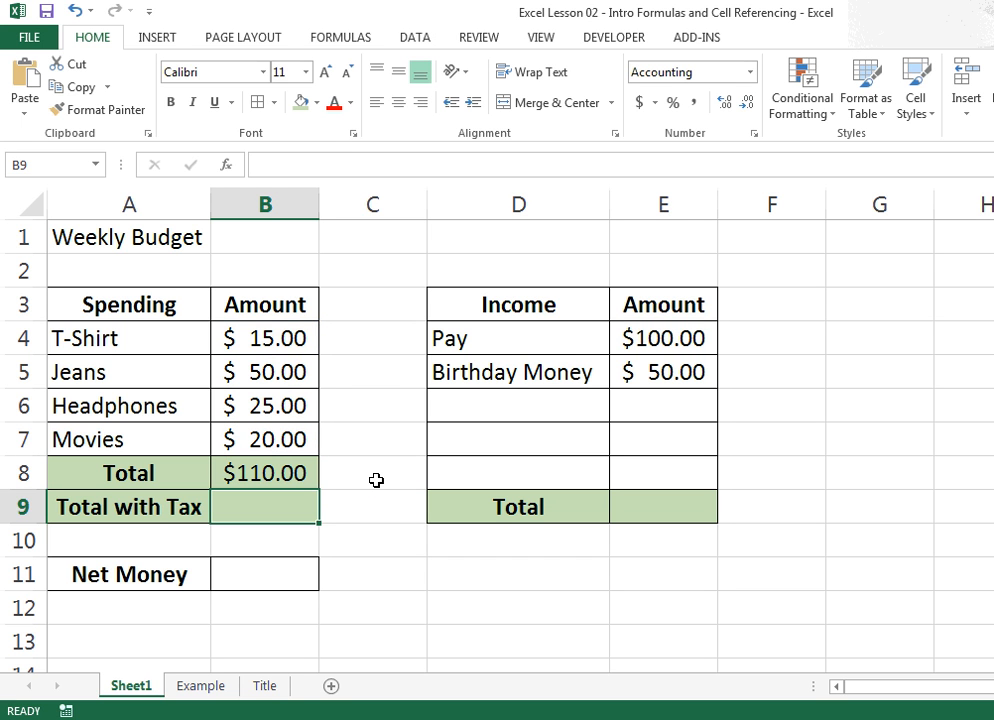
pyautogui.click(306, 473)
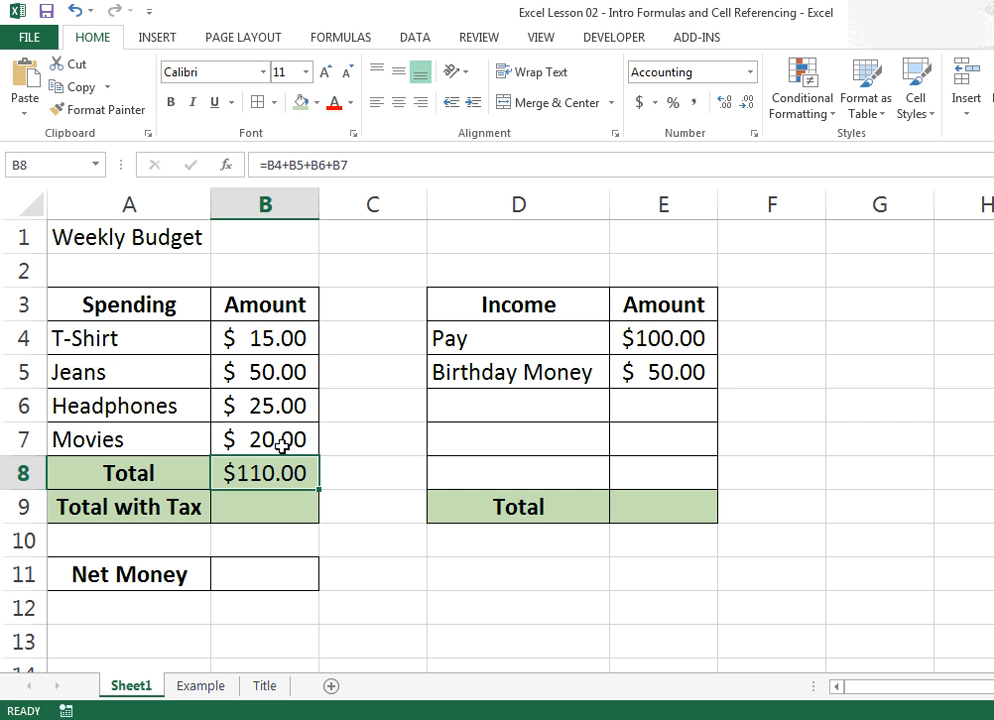
# Test the spending total by setting the Jeans amount to 25, and restore it to 50.
pyautogui.click(268, 373)
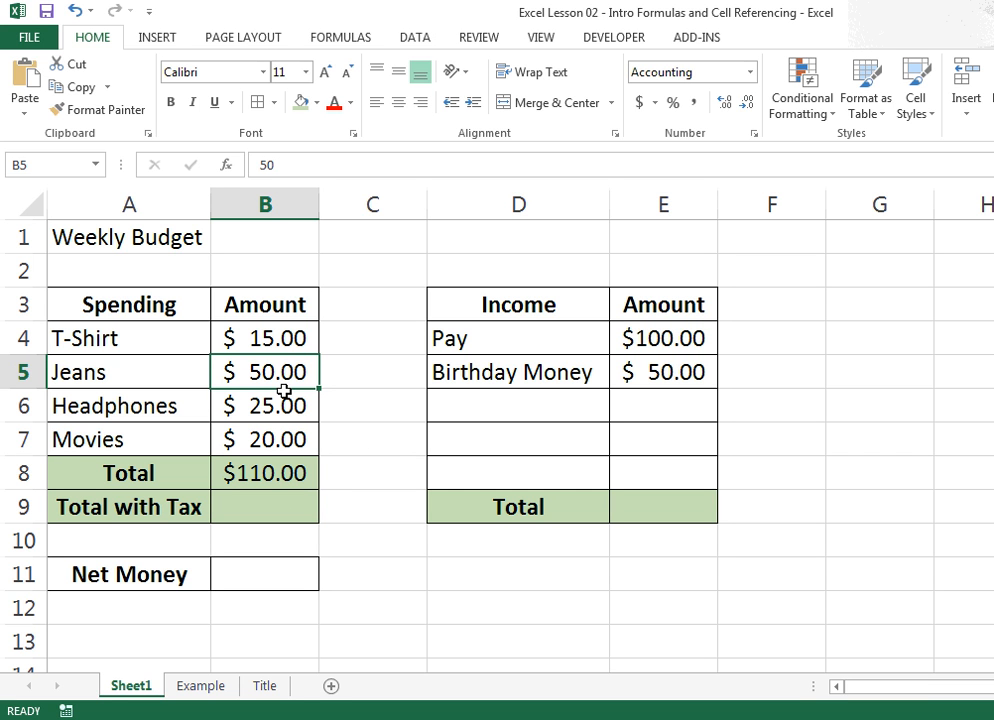
pyautogui.write('25')
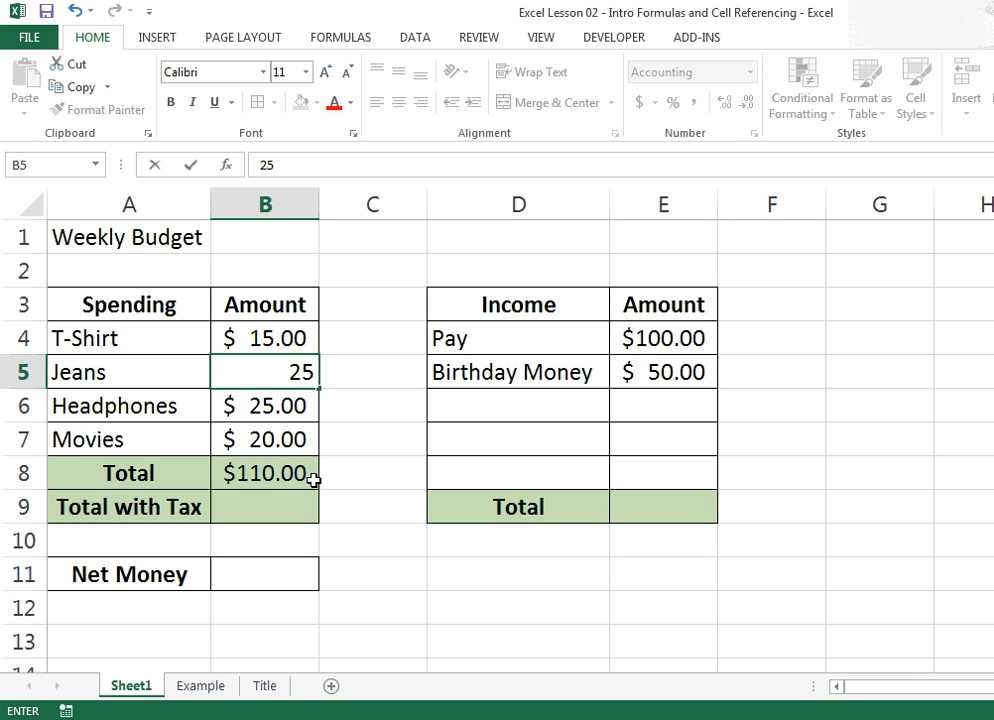
pyautogui.press('Return')
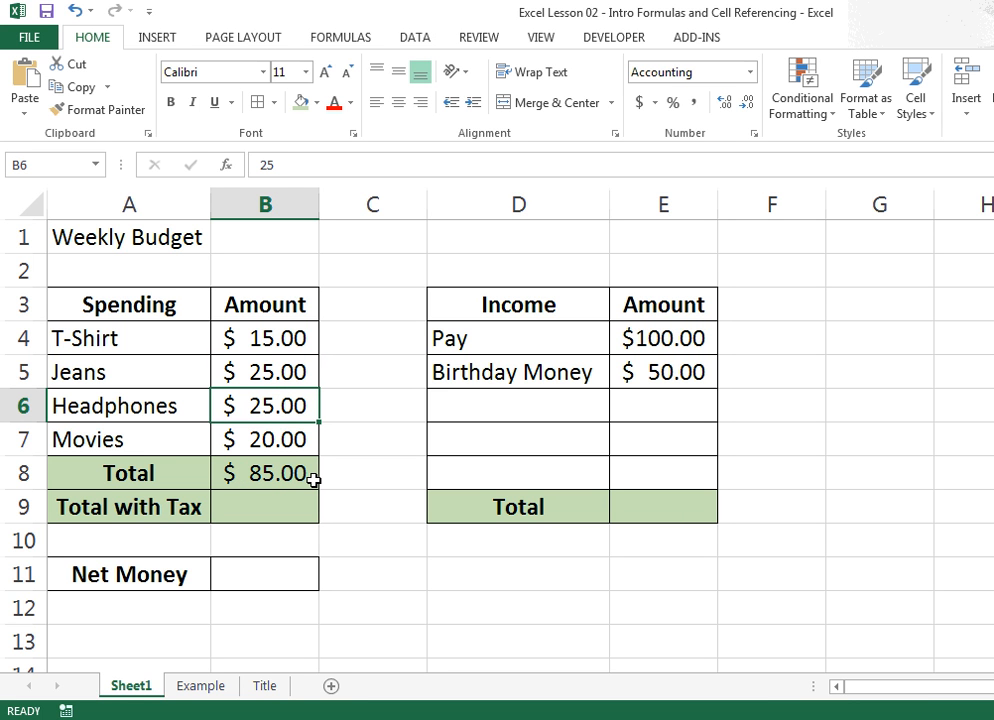
pyautogui.click(268, 373)
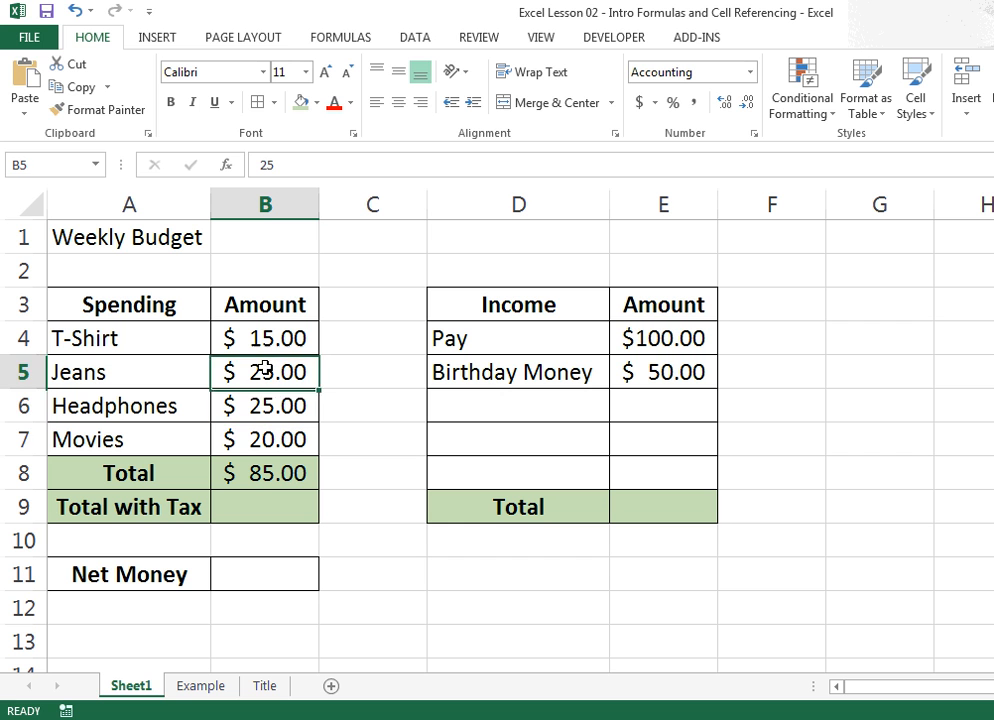
pyautogui.write('50')
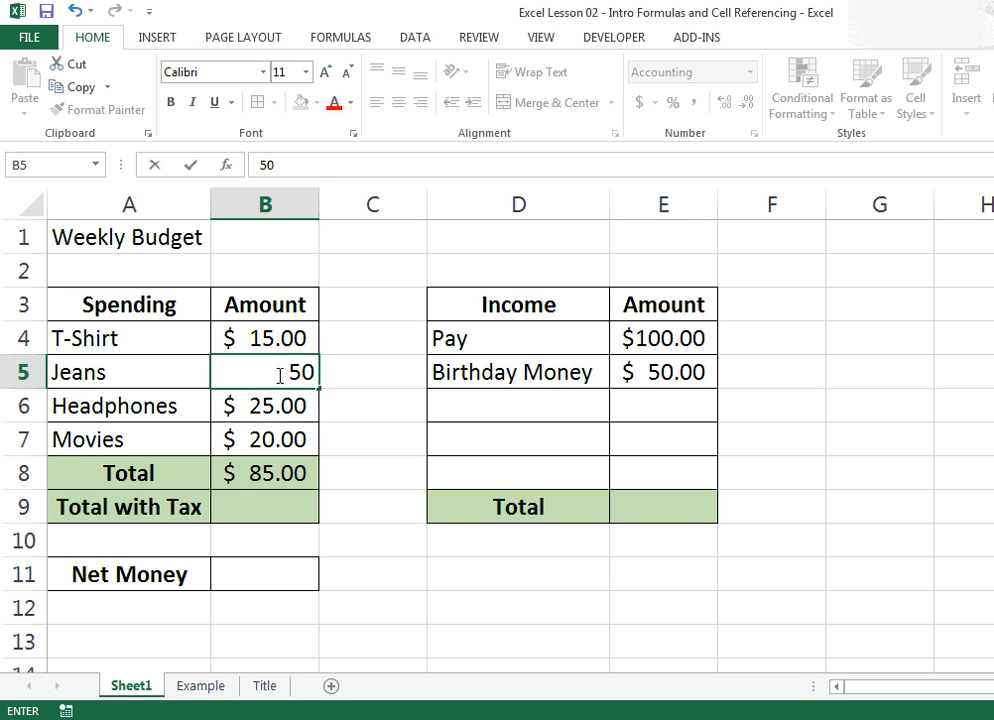
pyautogui.press('Return')
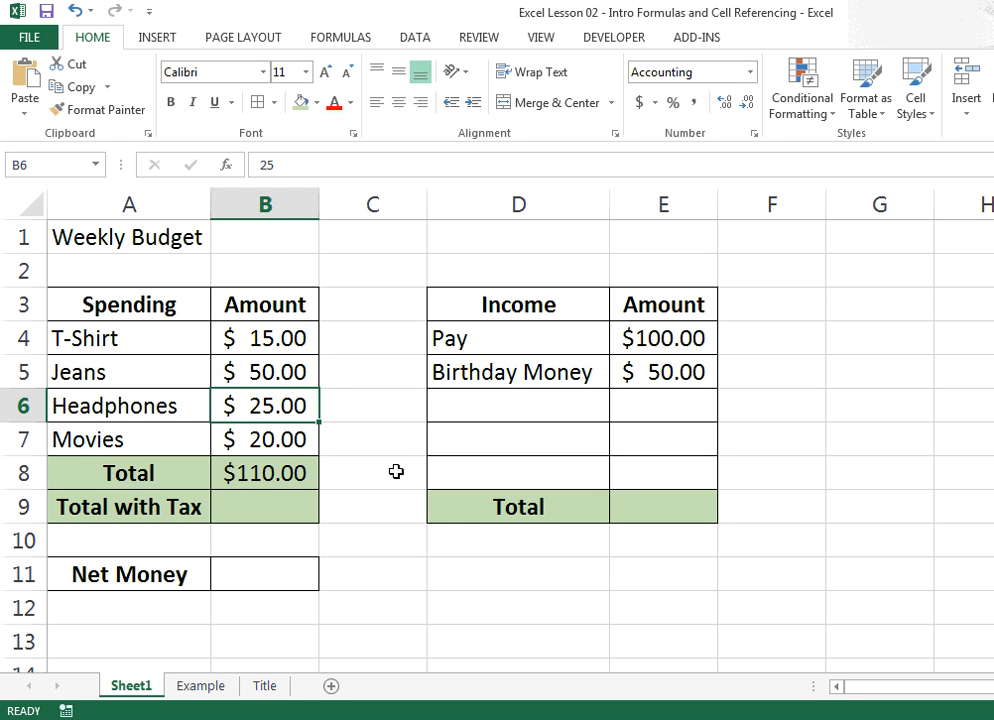
# Inspect the addition formula in the spending Total cell B8 and clear the cell.
pyautogui.click(283, 472)
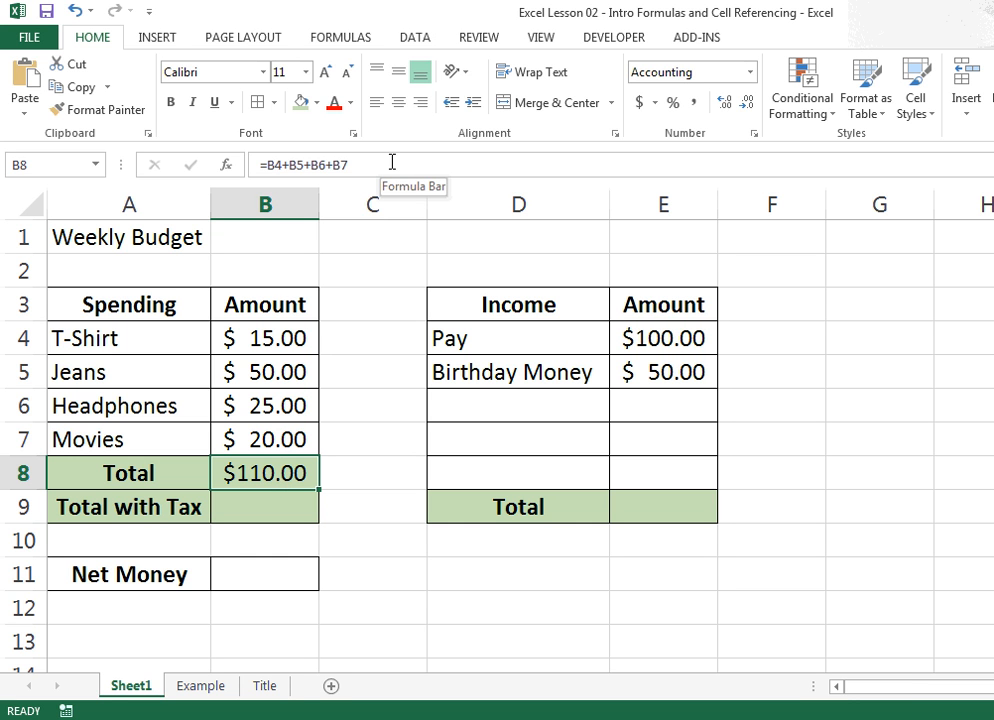
pyautogui.moveTo(390, 163); pyautogui.dragTo(258, 164)
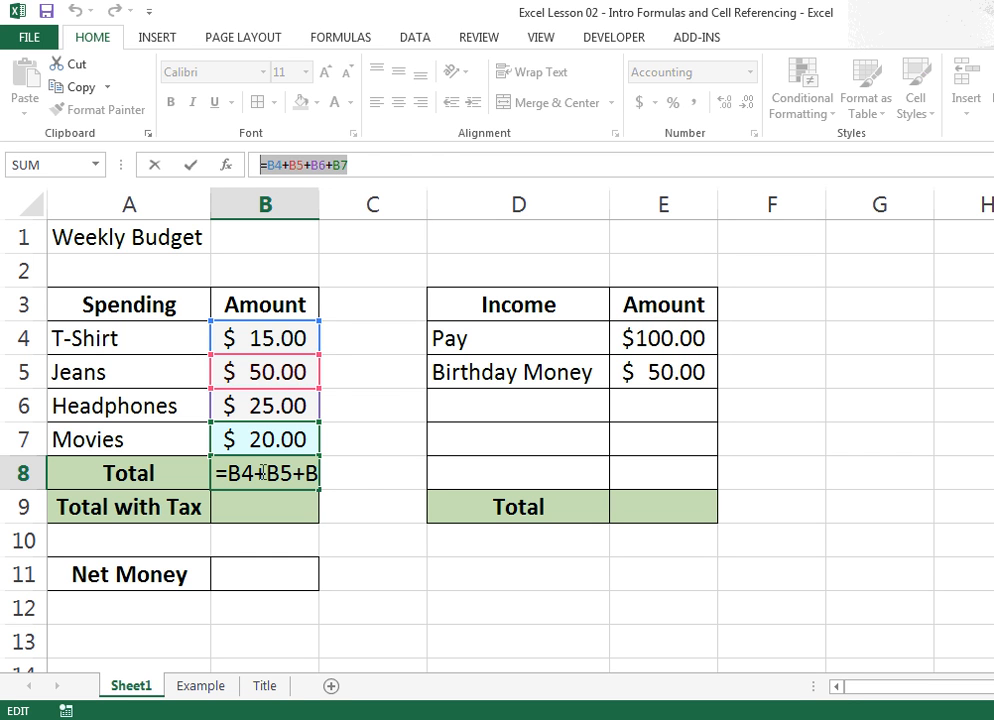
pyautogui.click(368, 470)
pyautogui.click(257, 472)
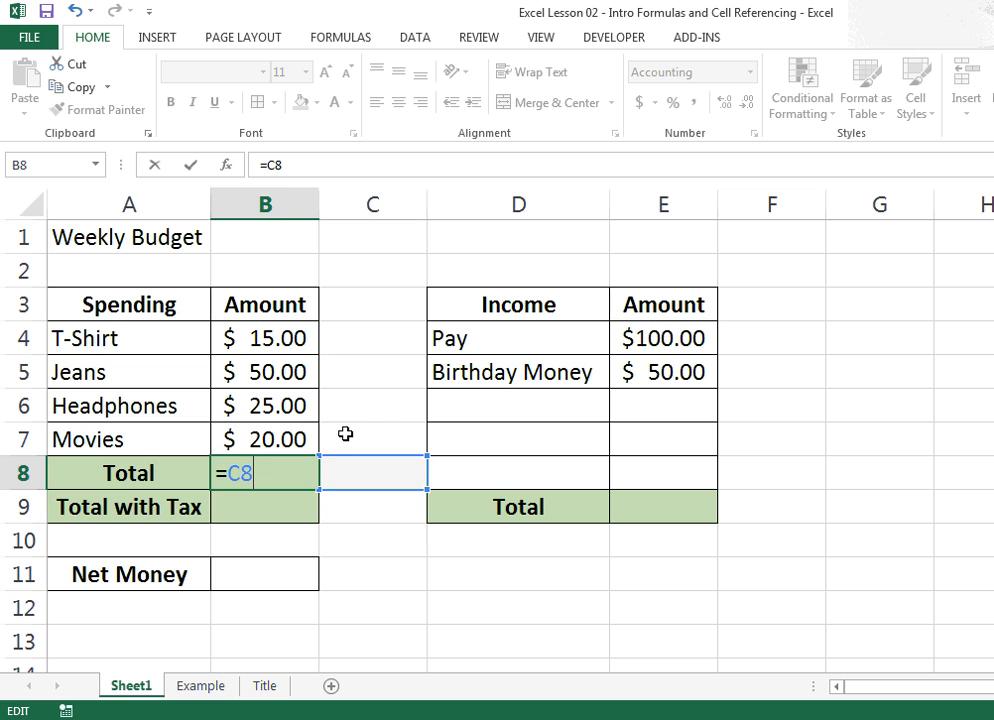
pyautogui.click(346, 435)
pyautogui.click(251, 480)
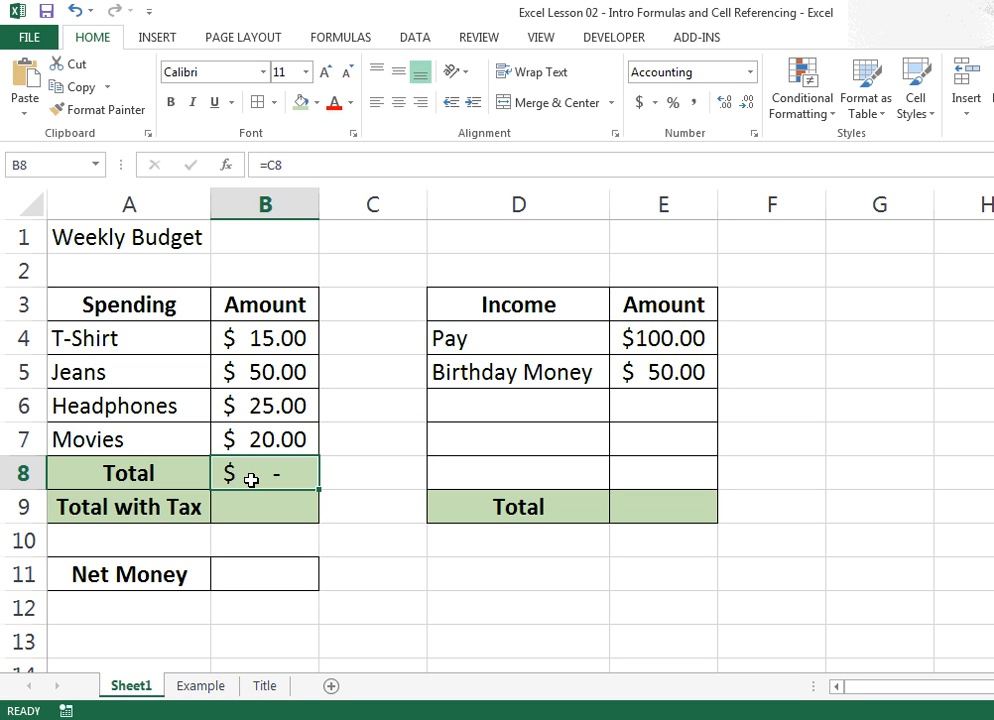
pyautogui.press('Delete')
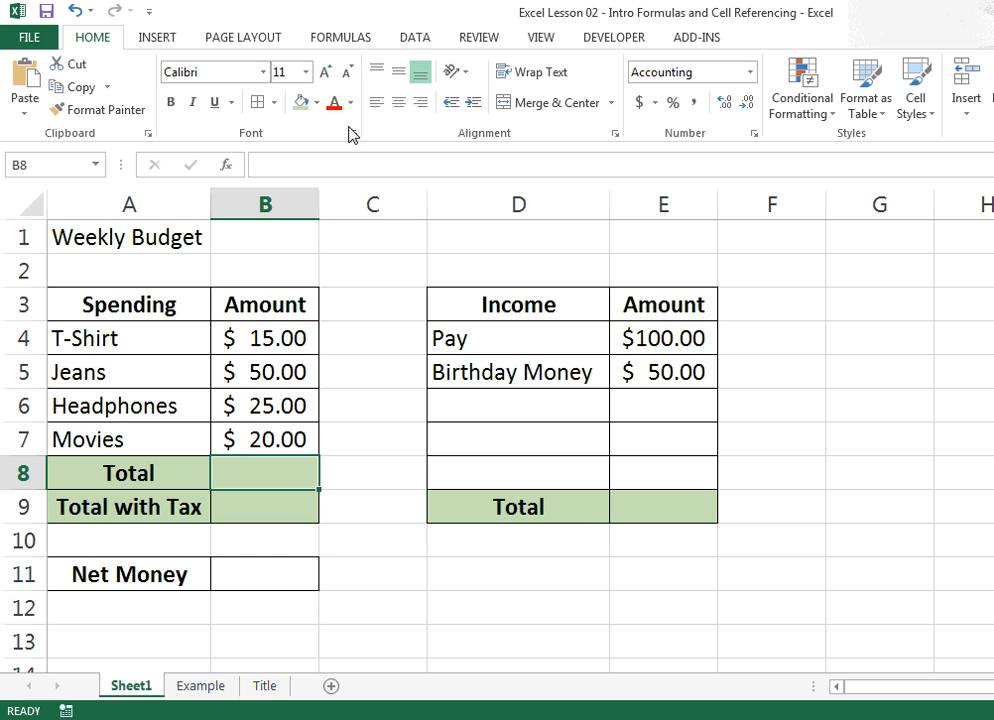
# Total the spending amounts in cell B8 using AutoSum's Sum function over B4:B7.
pyautogui.click(341, 42)
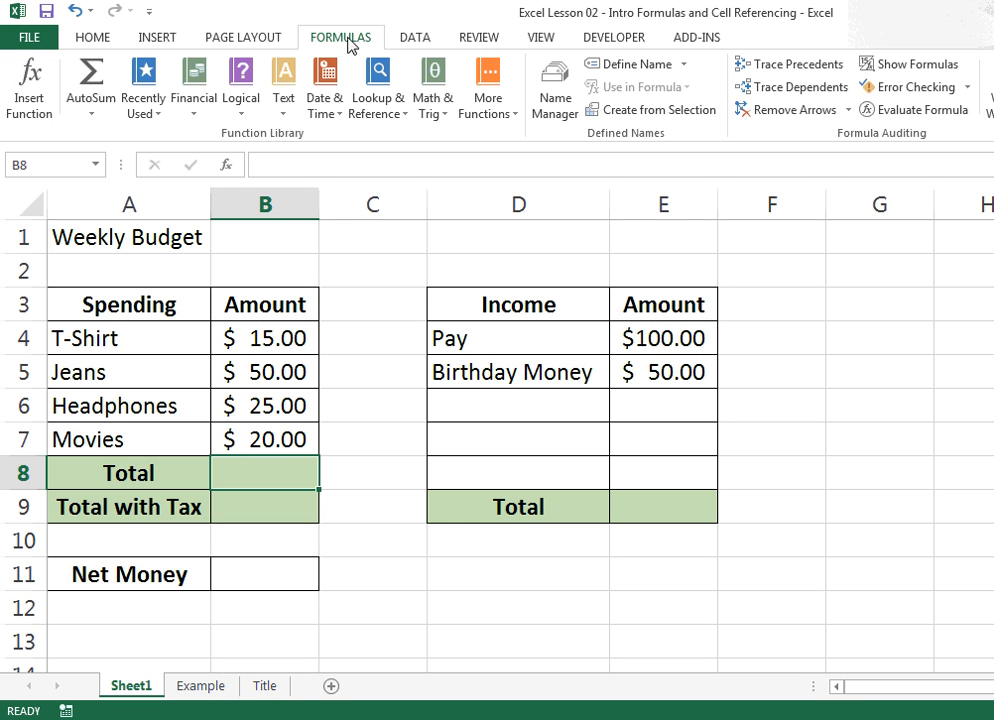
pyautogui.click(91, 112)
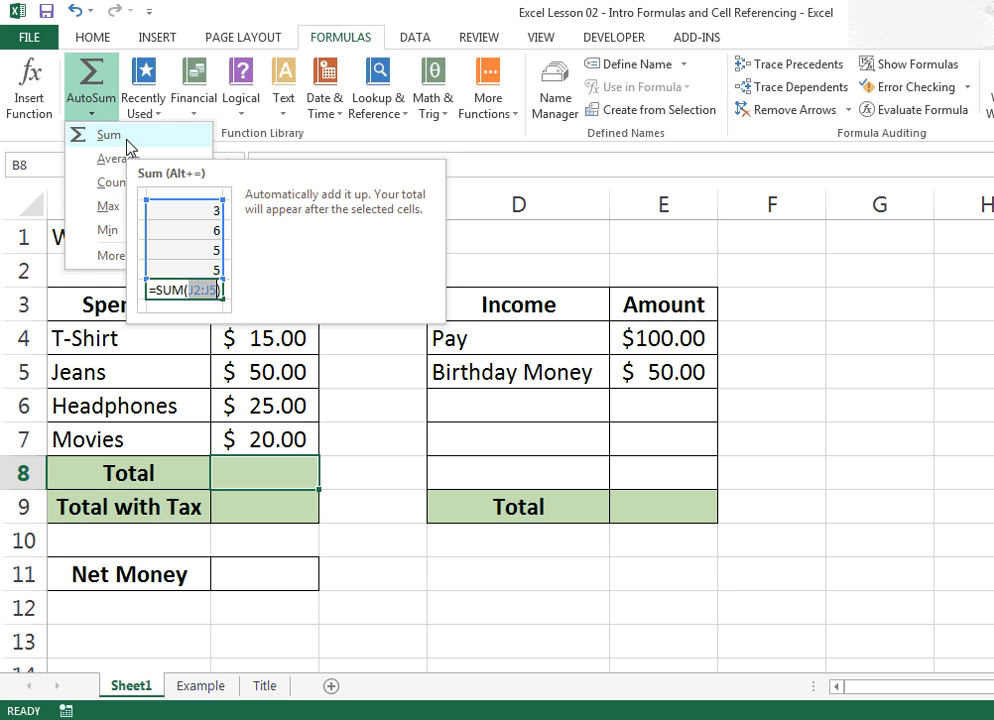
pyautogui.click(108, 135)
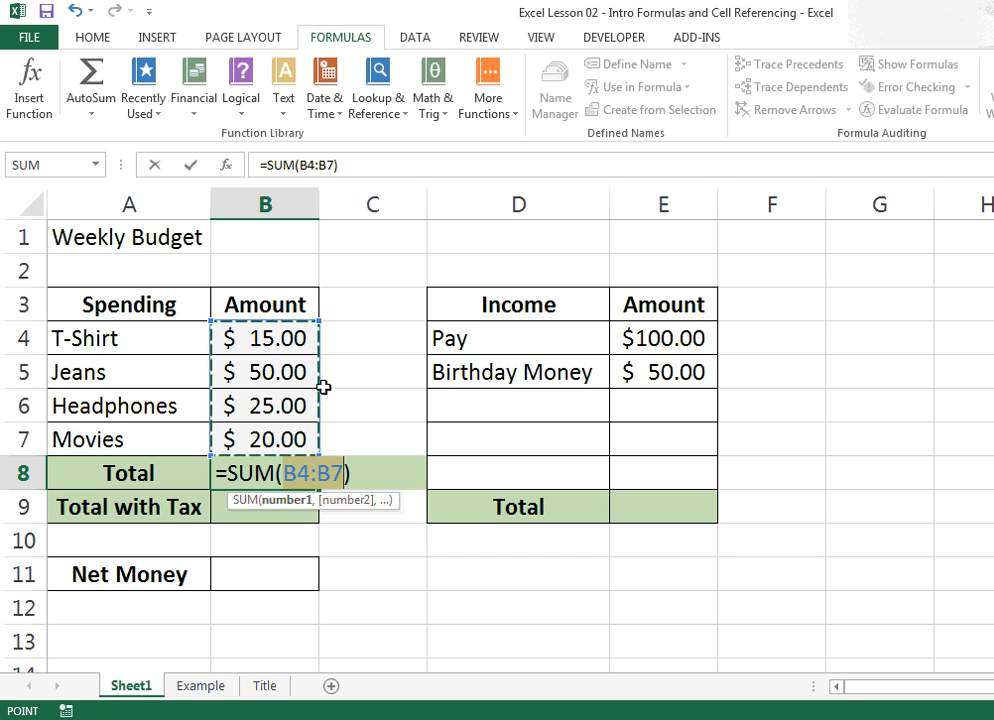
pyautogui.press('Return')
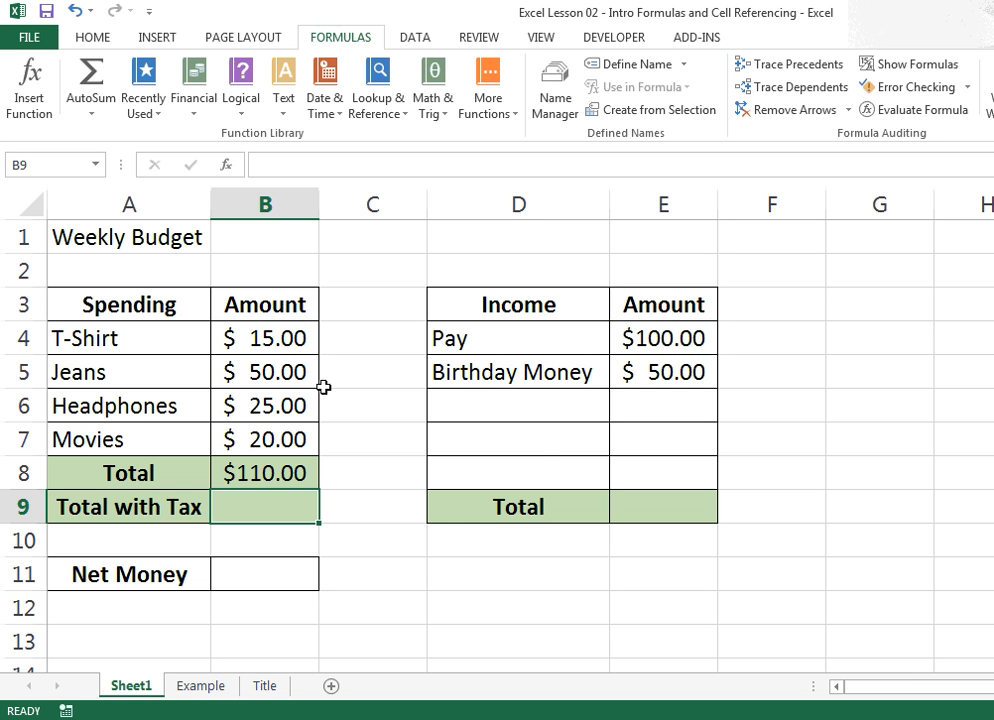
# Total the income amounts in cell E9 using AutoSum over E4:E8 and check the resulting formula.
pyautogui.click(665, 508)
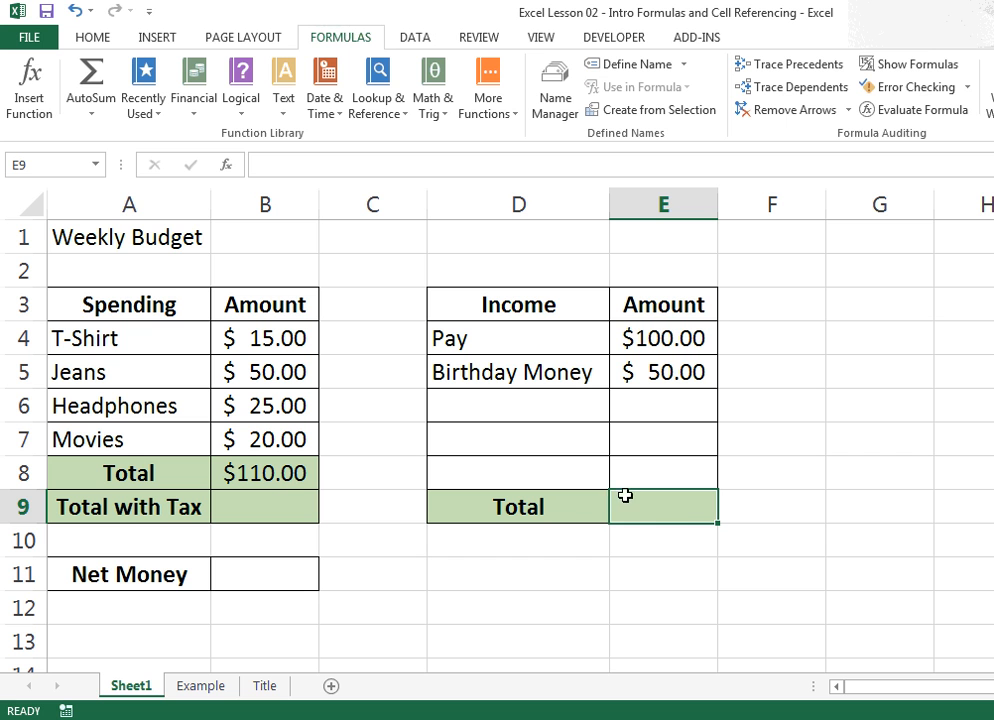
pyautogui.click(90, 78)
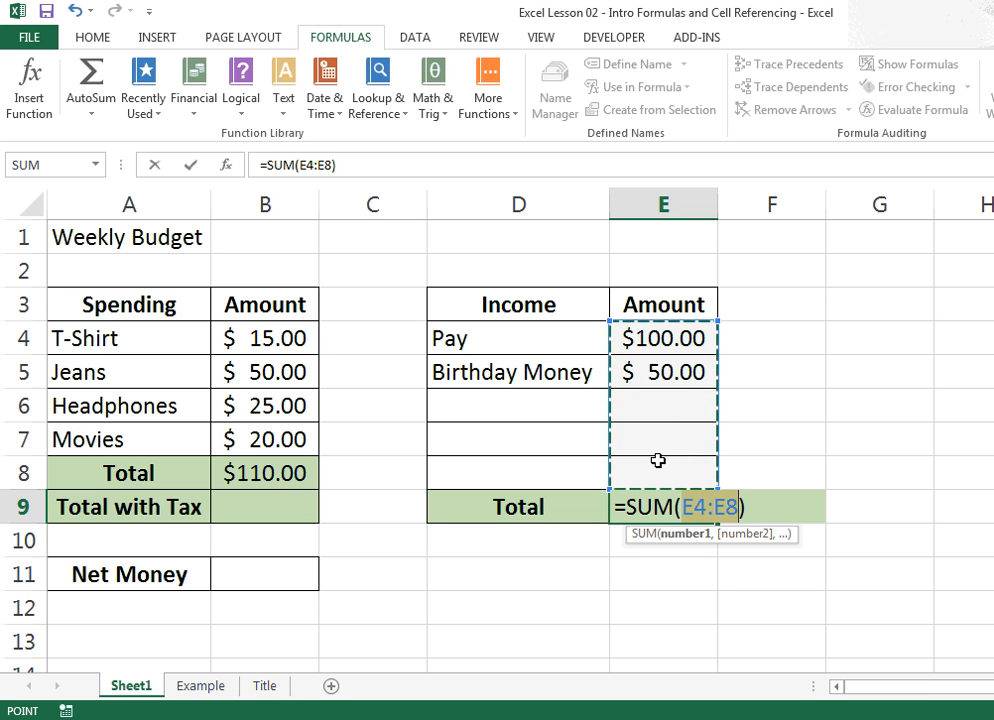
pyautogui.press('Return')
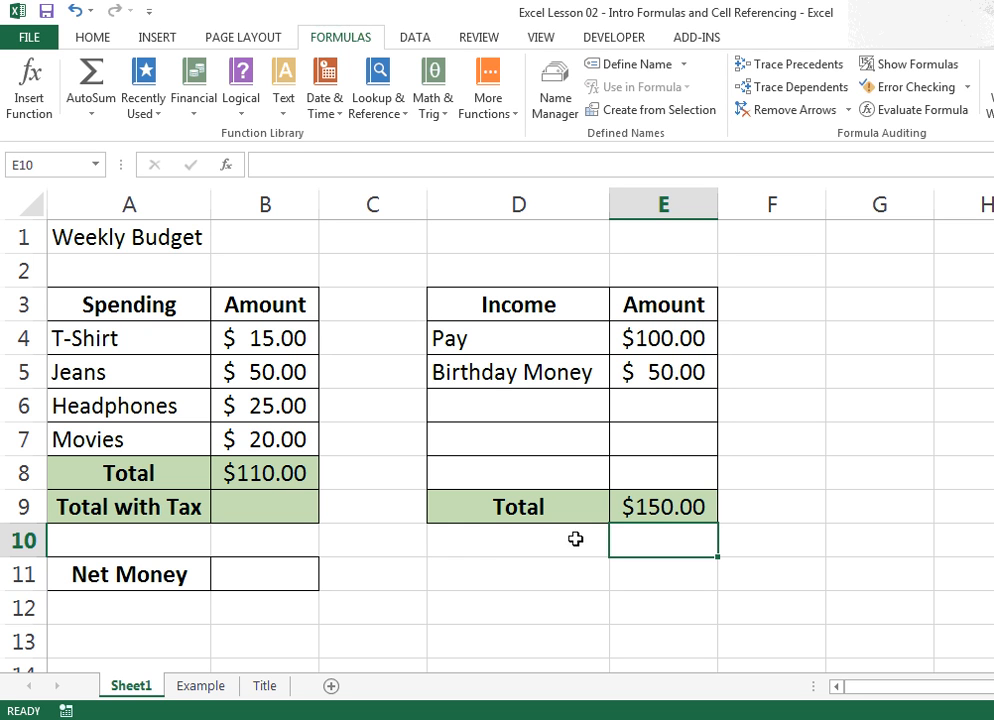
pyautogui.click(649, 520)
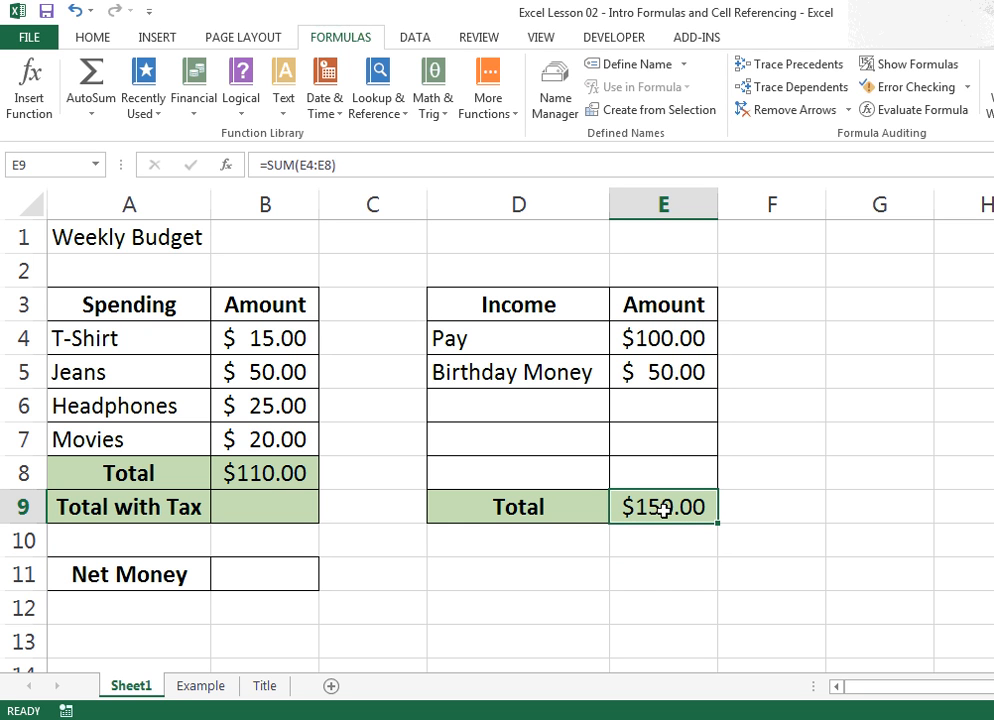
pyautogui.click(297, 163)
pyautogui.moveTo(298, 163); pyautogui.dragTo(240, 166)
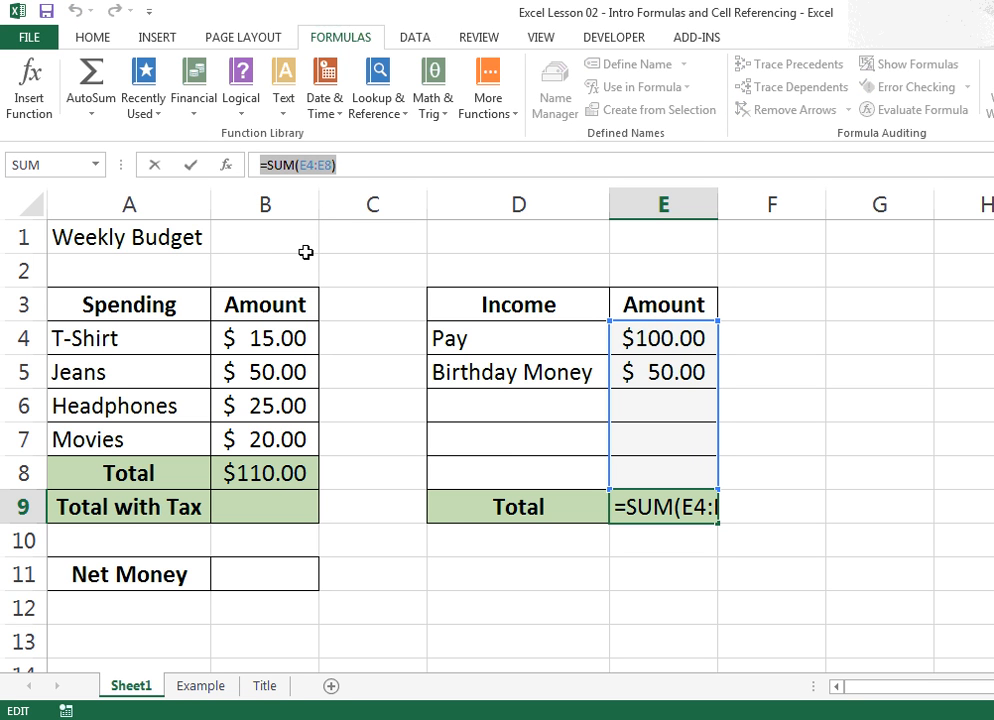
pyautogui.press('Return')
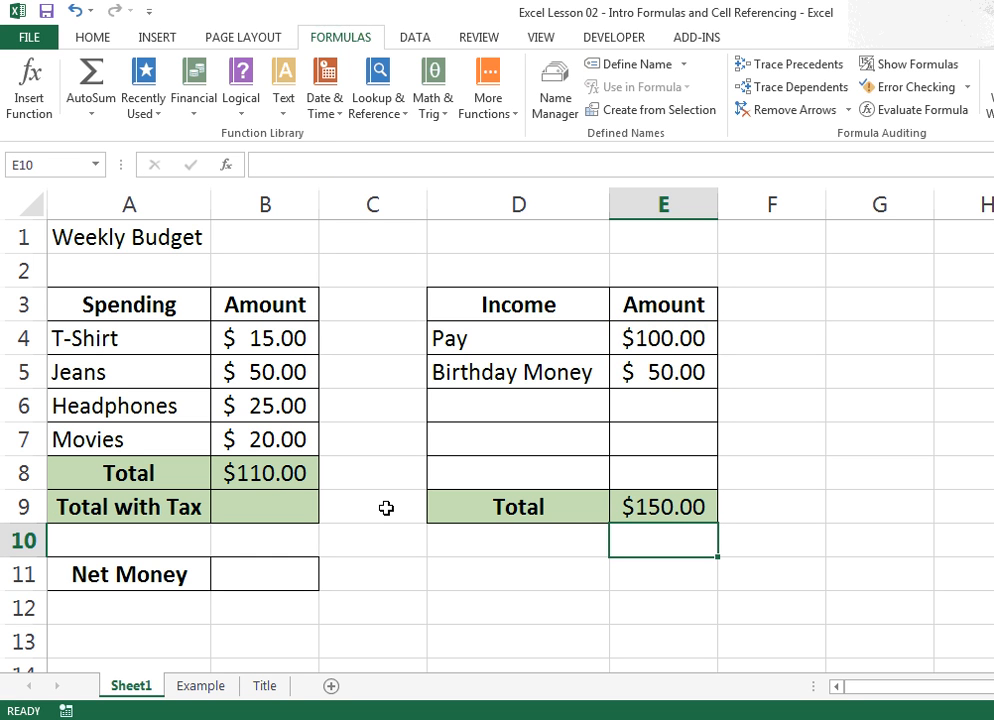
# Calculate the Total with Tax in cell B9 by multiplying the spending total by 1.13 with the formula =B8*1.13.
pyautogui.click(252, 509)
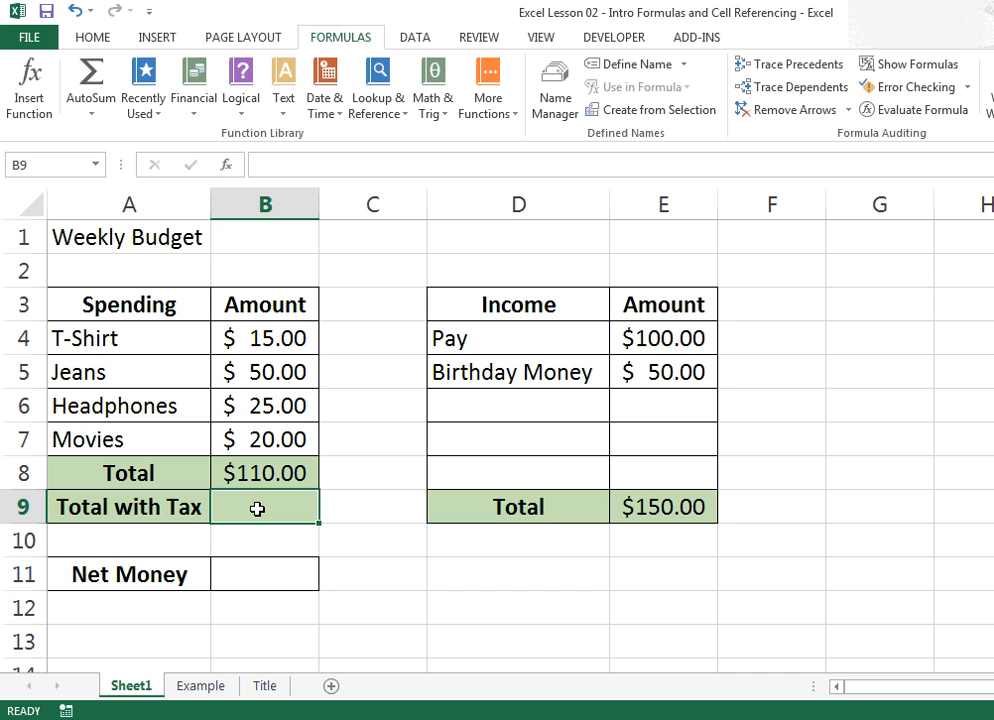
pyautogui.write('=')
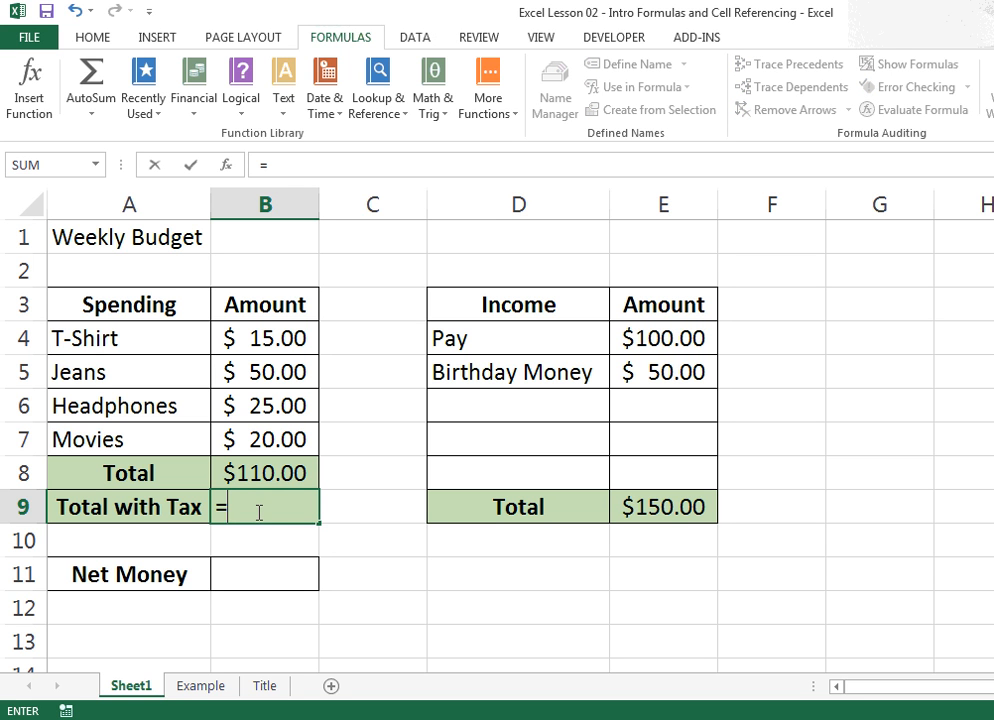
pyautogui.click(271, 473)
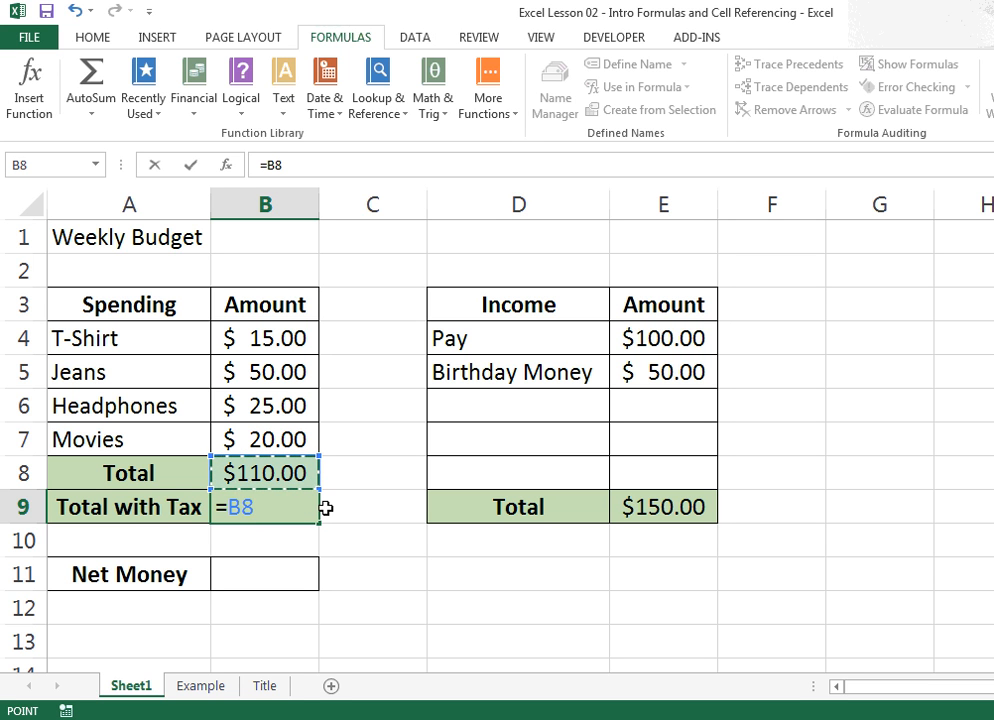
pyautogui.write('*1.13')
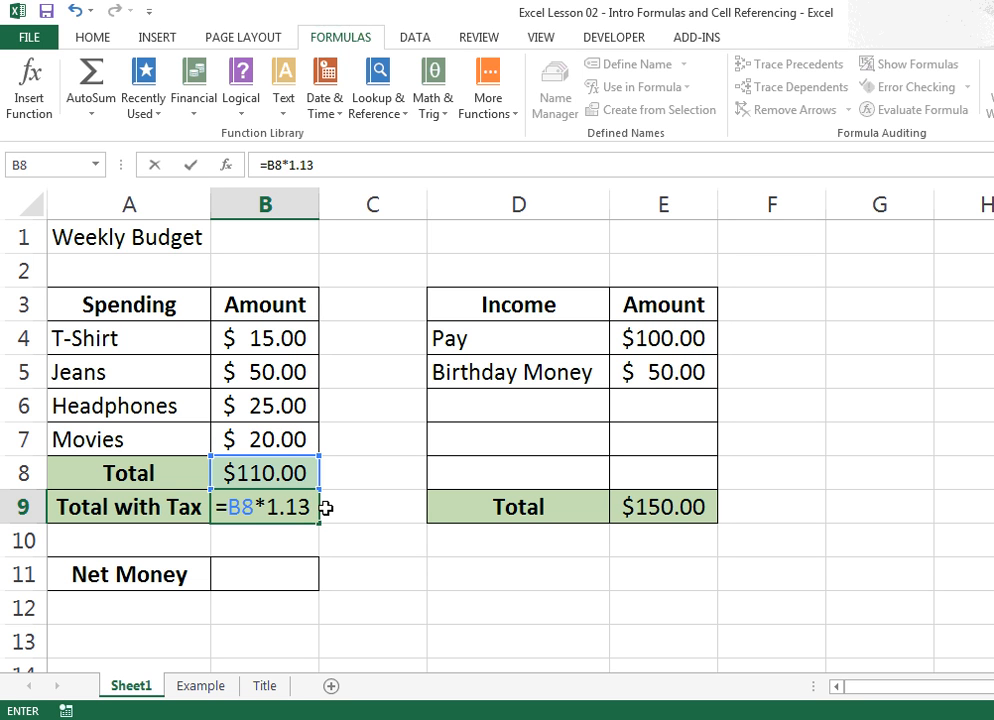
pyautogui.press('Return')
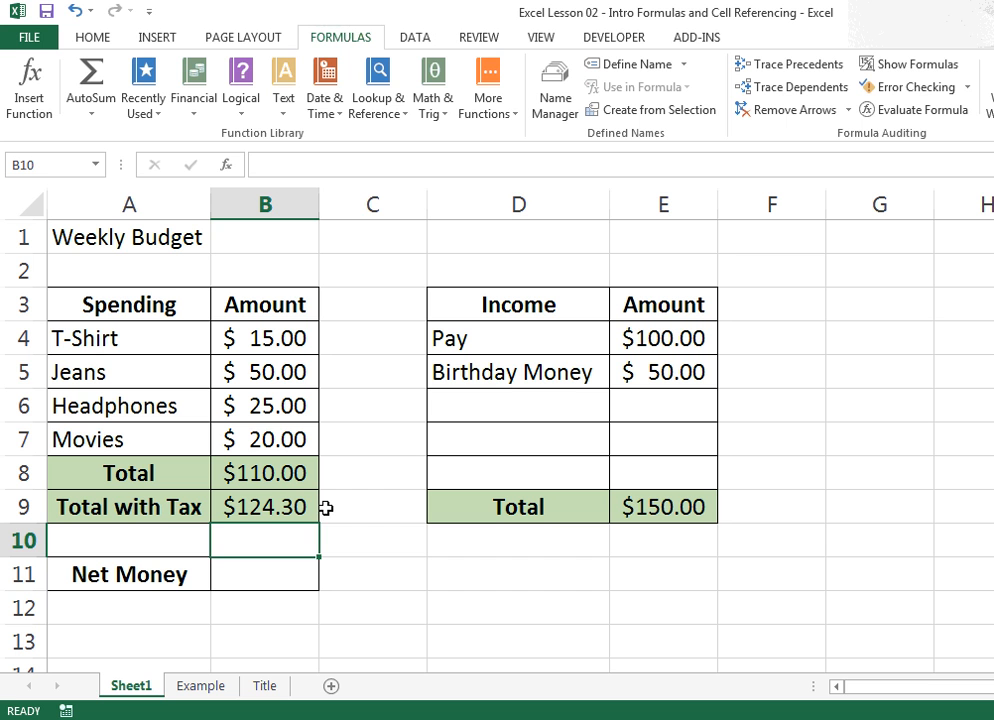
# Test the Total with Tax formula by setting the Jeans amount in B5 to 25, and restore it to 50.
pyautogui.click(268, 376)
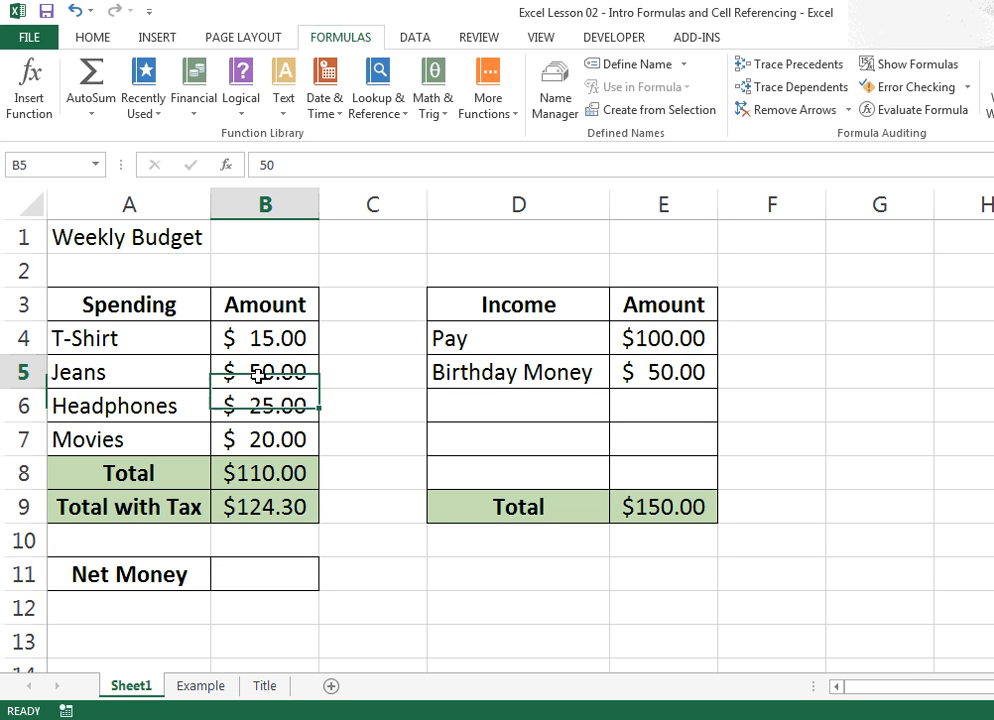
pyautogui.write('25')
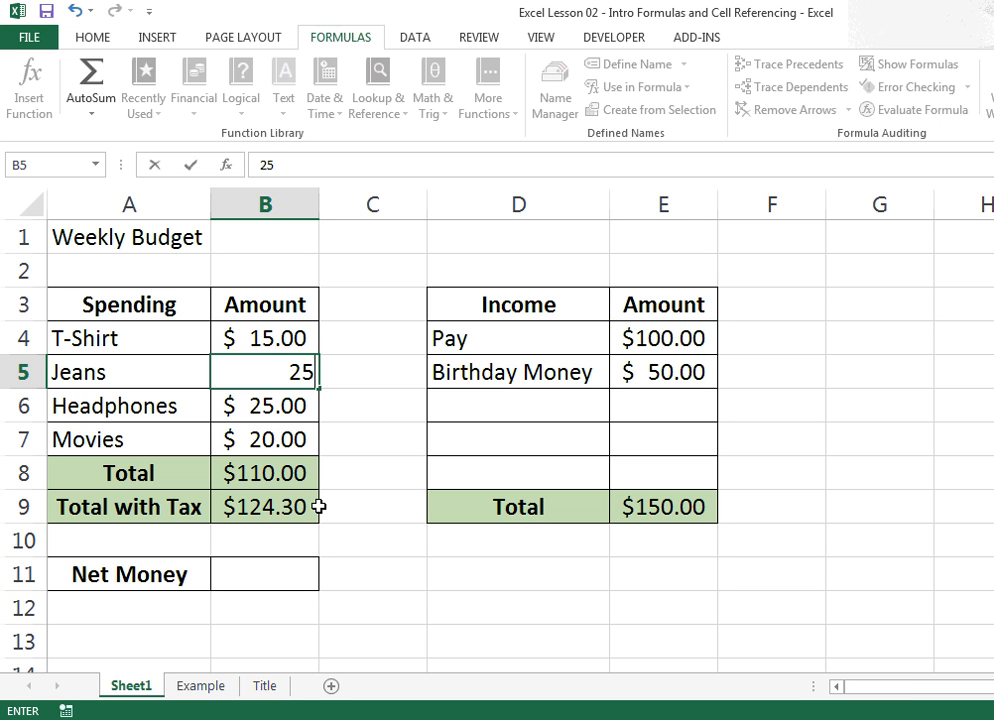
pyautogui.press('Return')
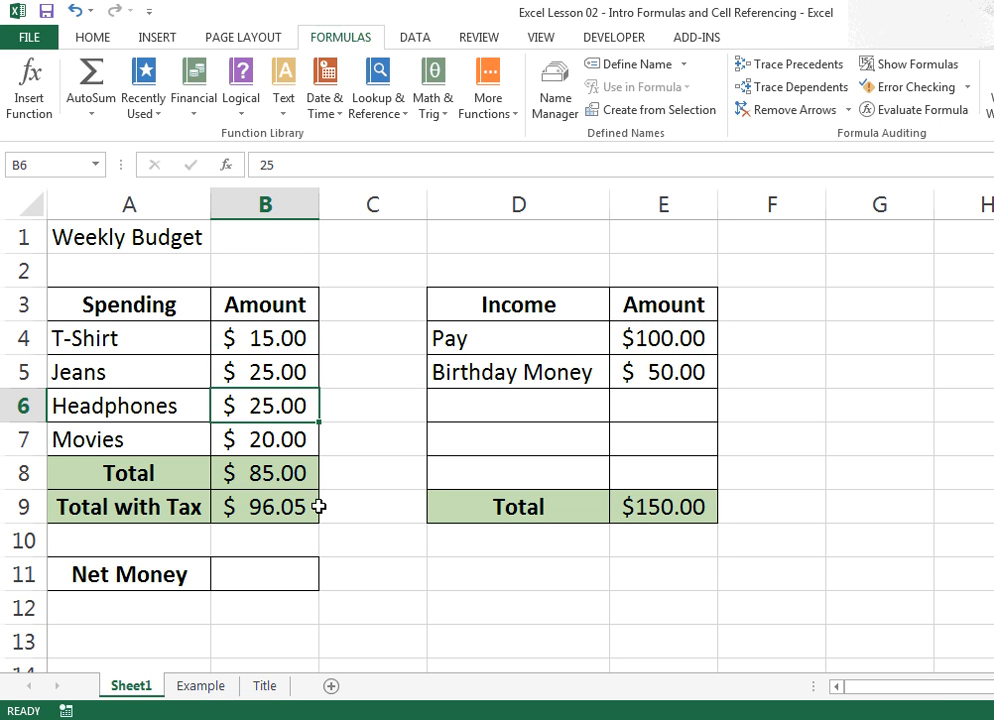
pyautogui.click(262, 373)
pyautogui.write('50')
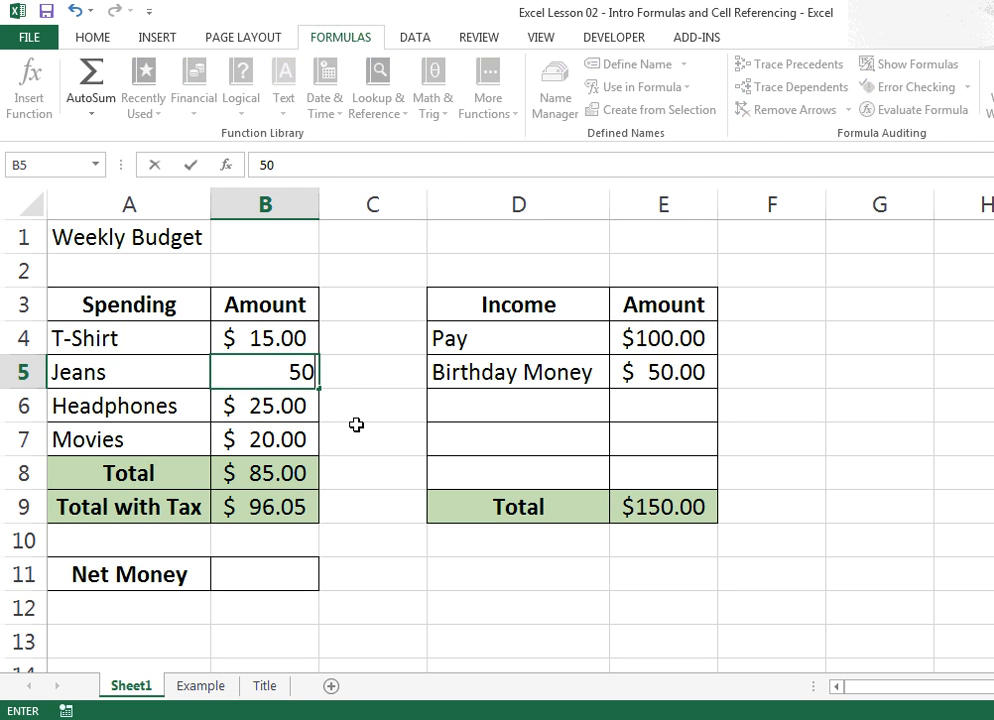
pyautogui.press('Return')
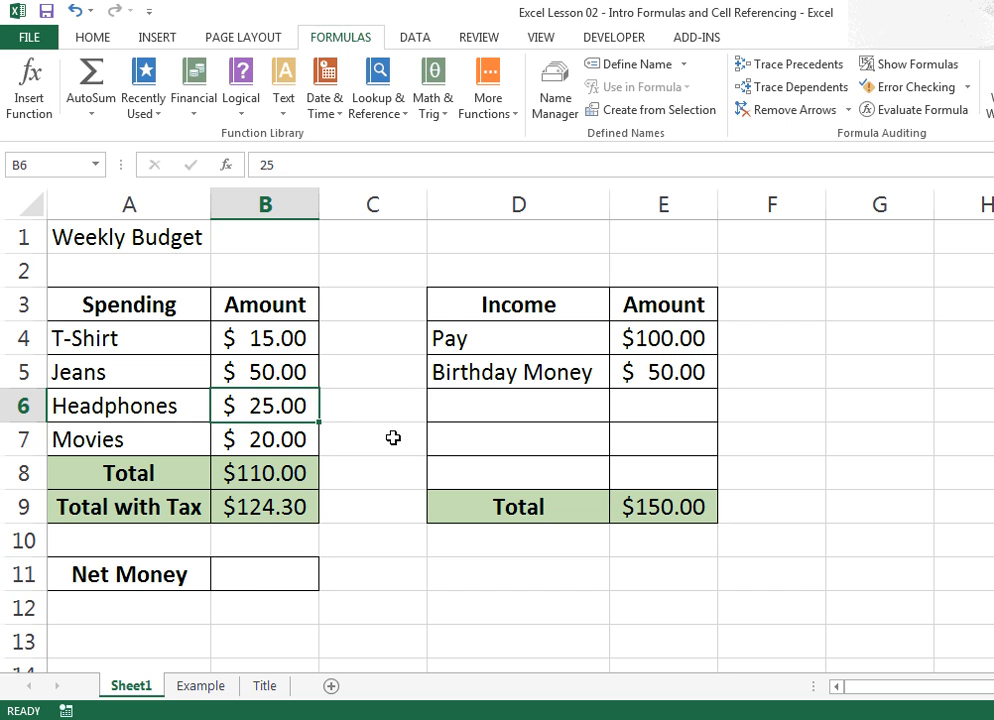
# Calculate Net Money in cell B11 as total income minus the spending total with tax, using the formula =E9-B9.
pyautogui.click(243, 575)
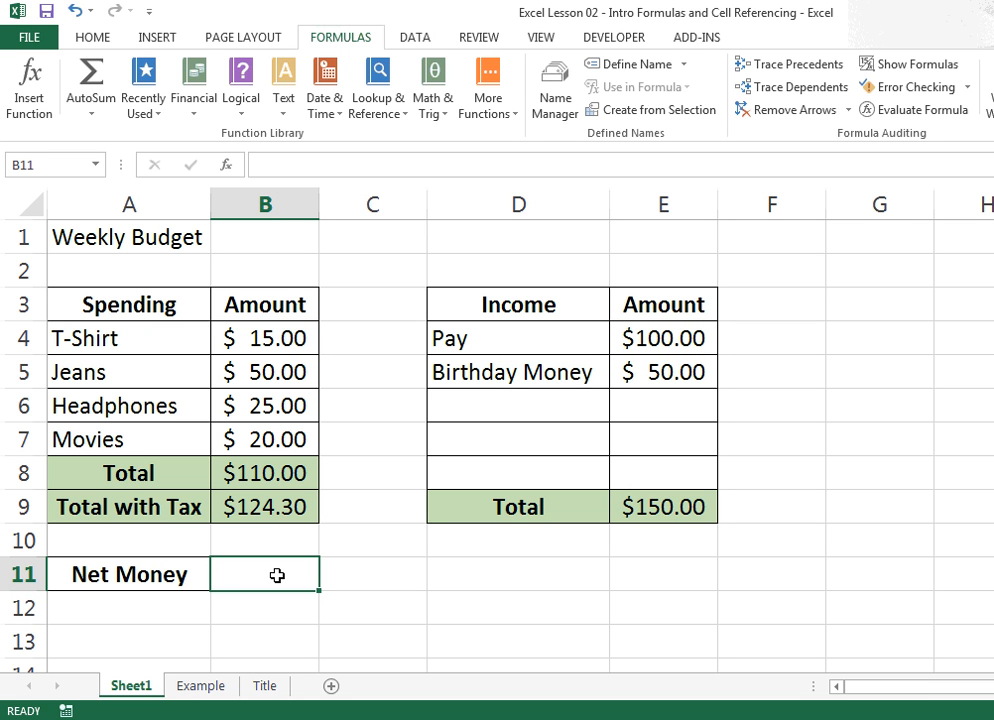
pyautogui.write('=')
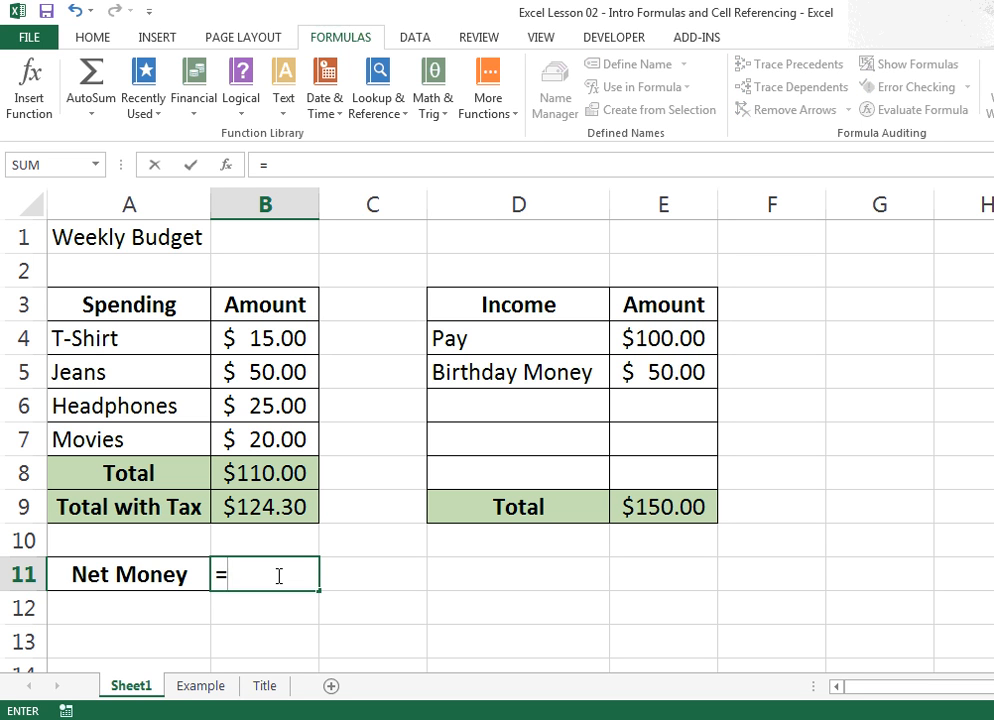
pyautogui.click(678, 512)
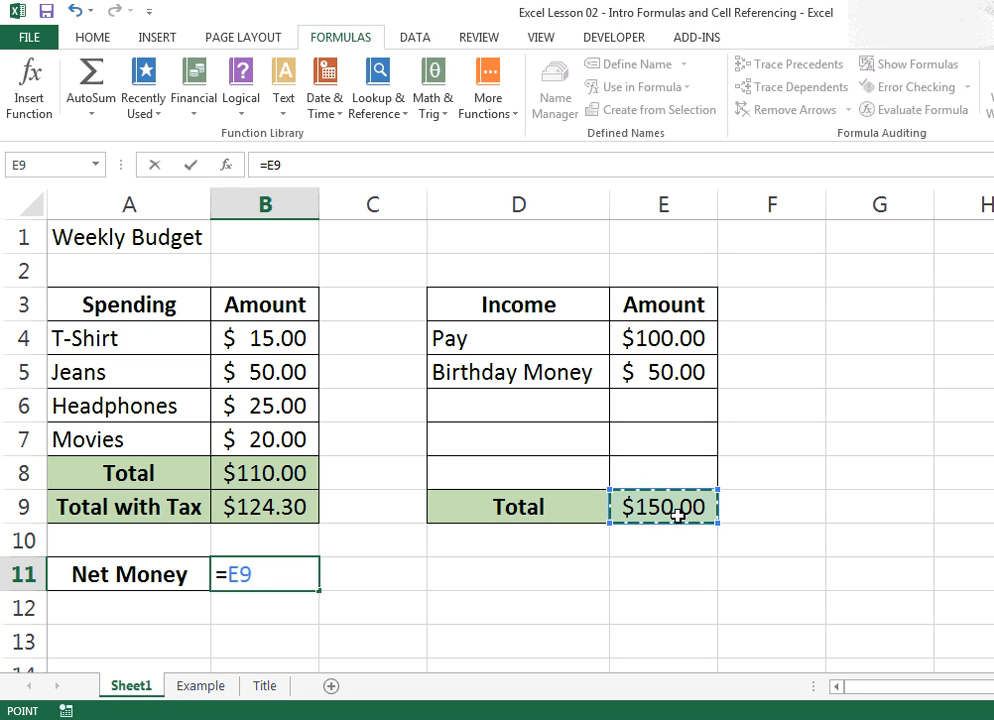
pyautogui.write('-')
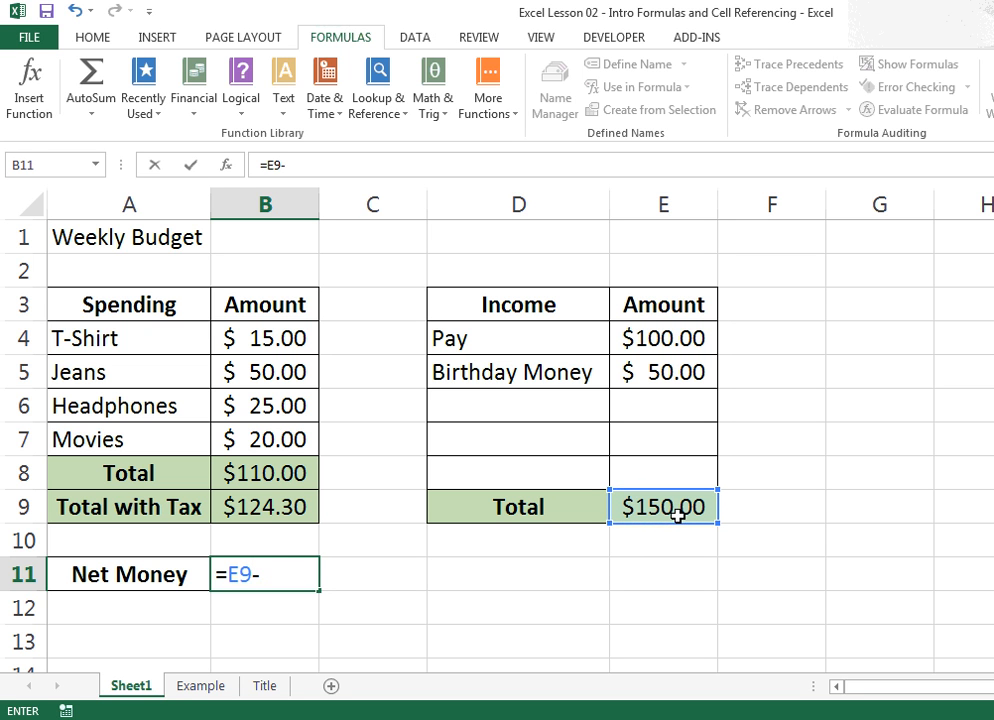
pyautogui.click(259, 508)
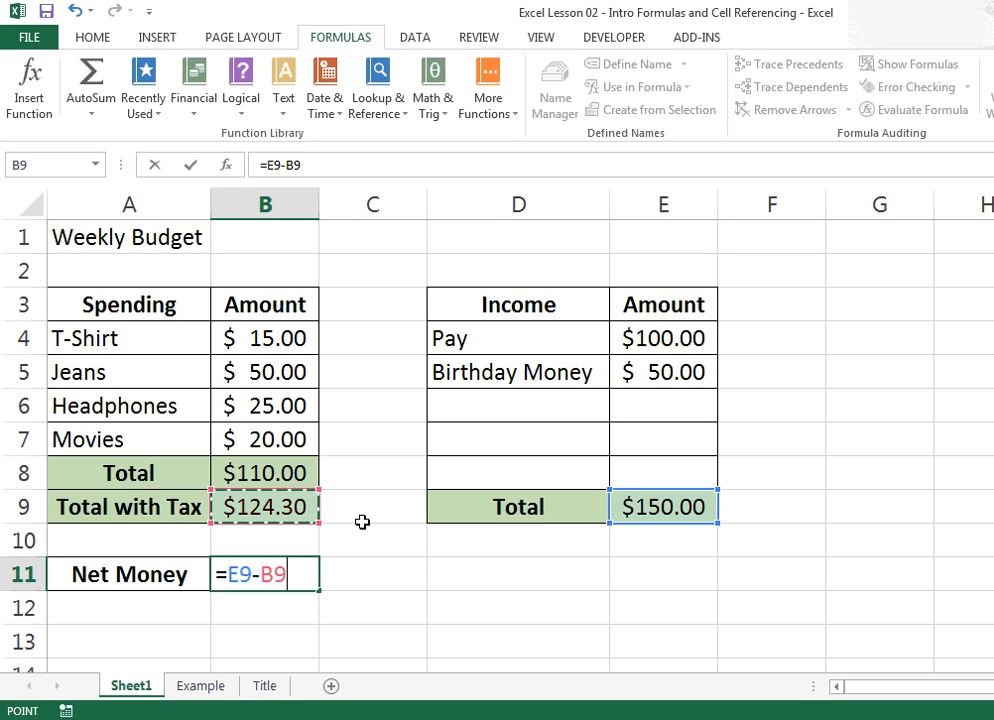
pyautogui.press('Return')
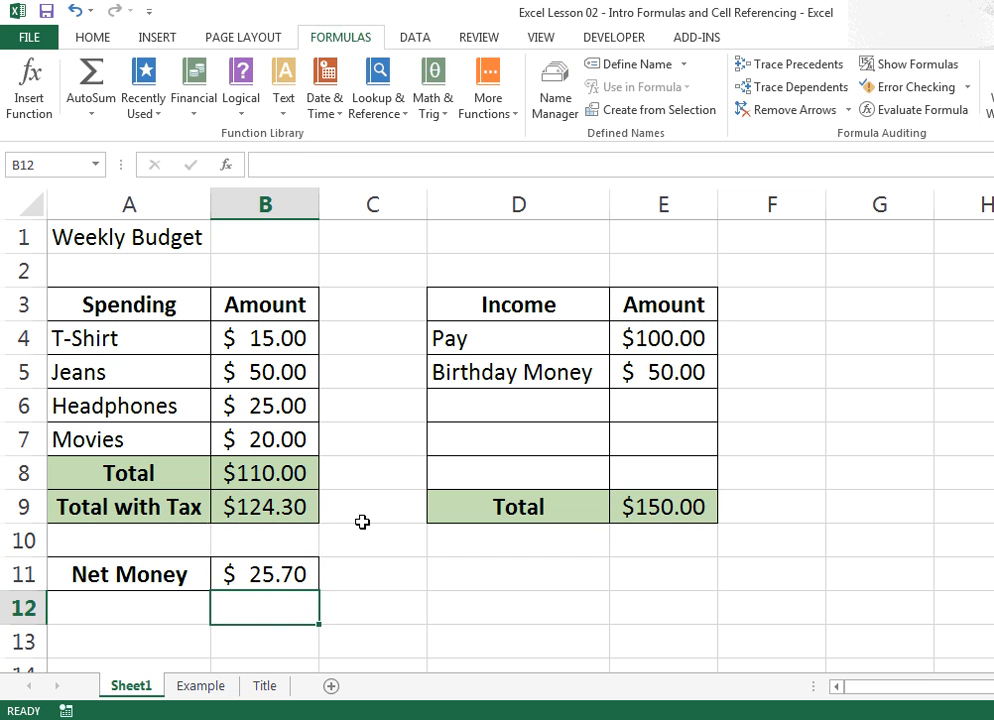
# Review the formulas in Net Money cell B11 and spending Total cell B8, and select the spending items A4:A7.
pyautogui.click(281, 574)
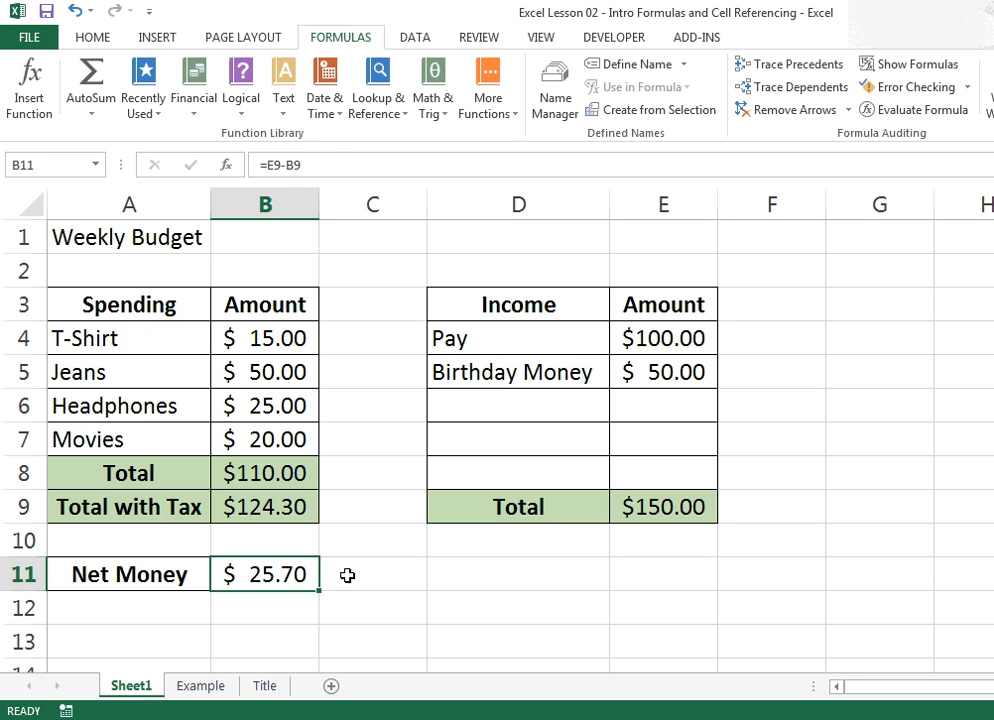
pyautogui.click(276, 473)
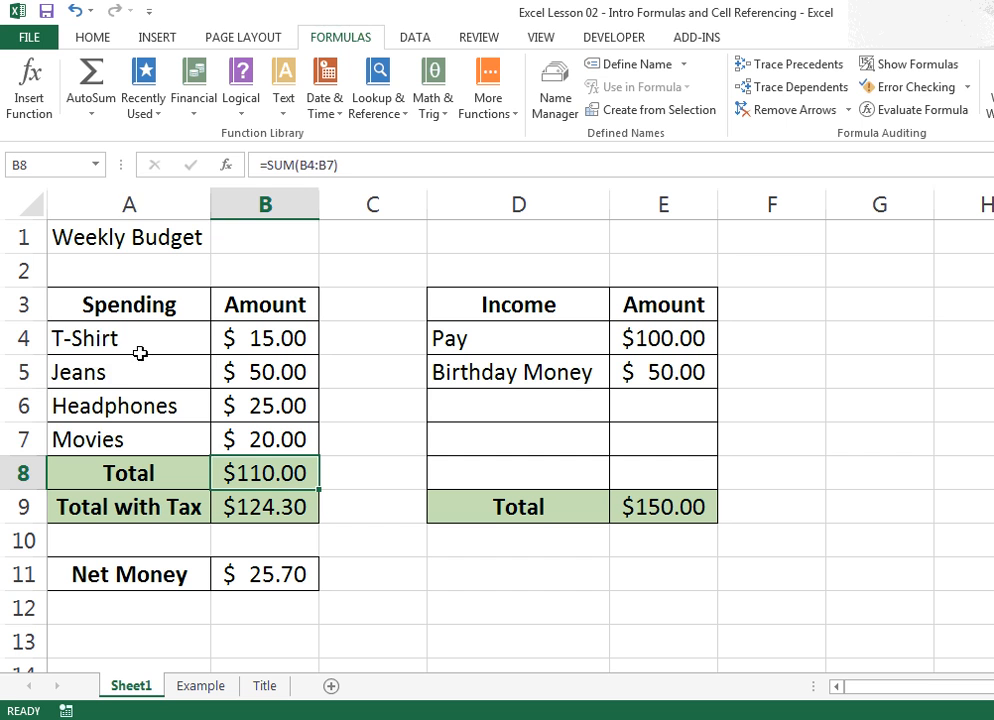
pyautogui.moveTo(140, 350); pyautogui.dragTo(121, 440)
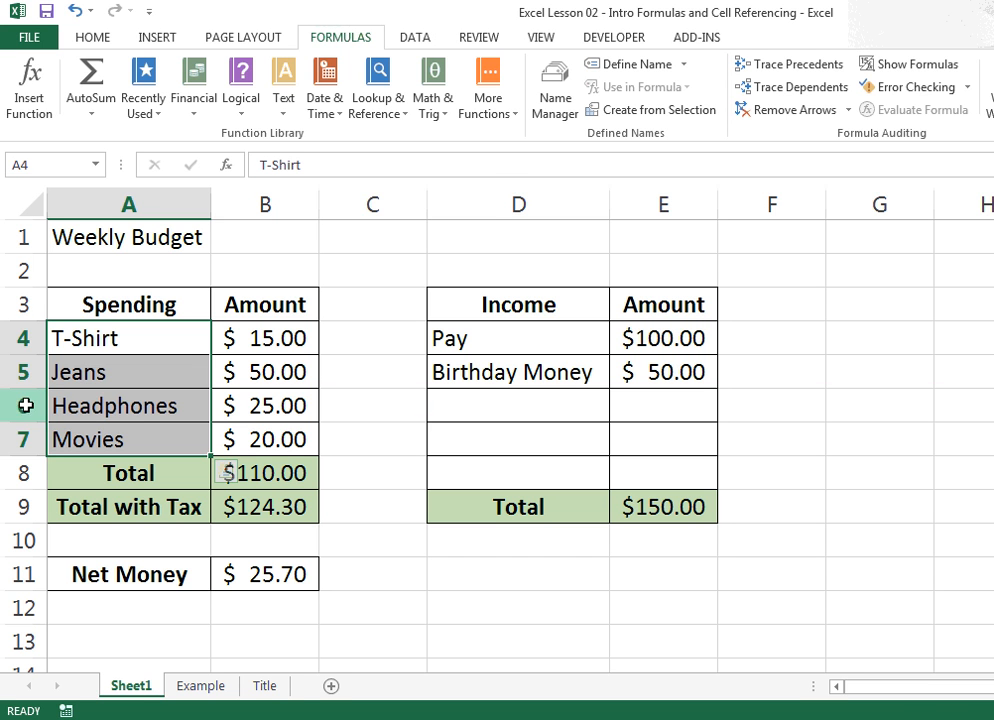
# Insert a blank row above the Headphones row and undo the insertion.
pyautogui.click(22, 405)
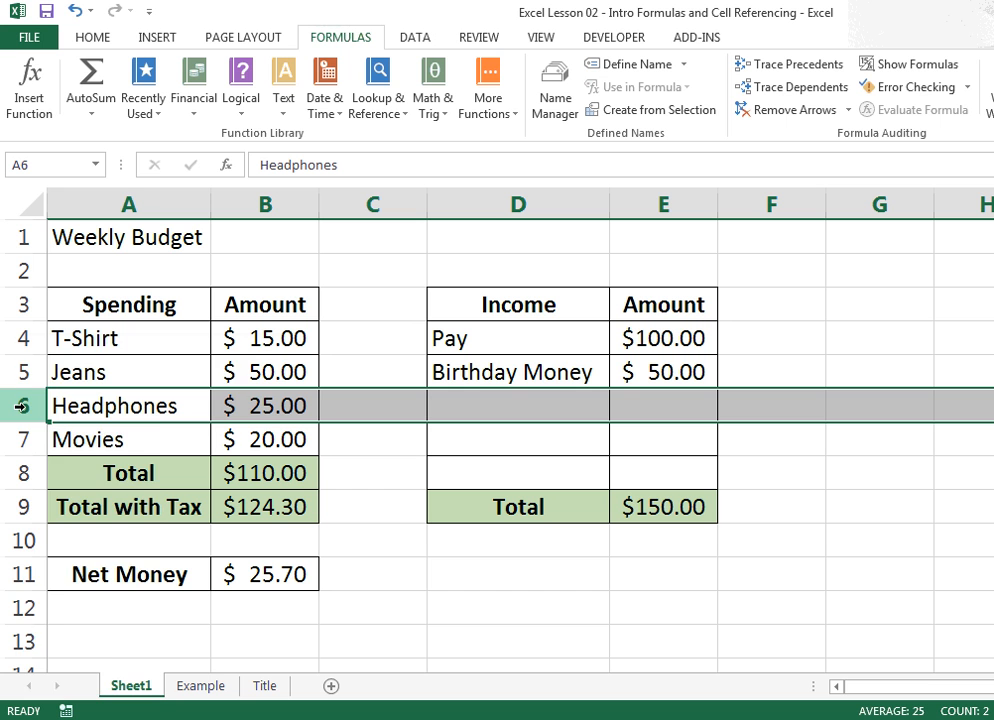
pyautogui.rightClick(22, 407)
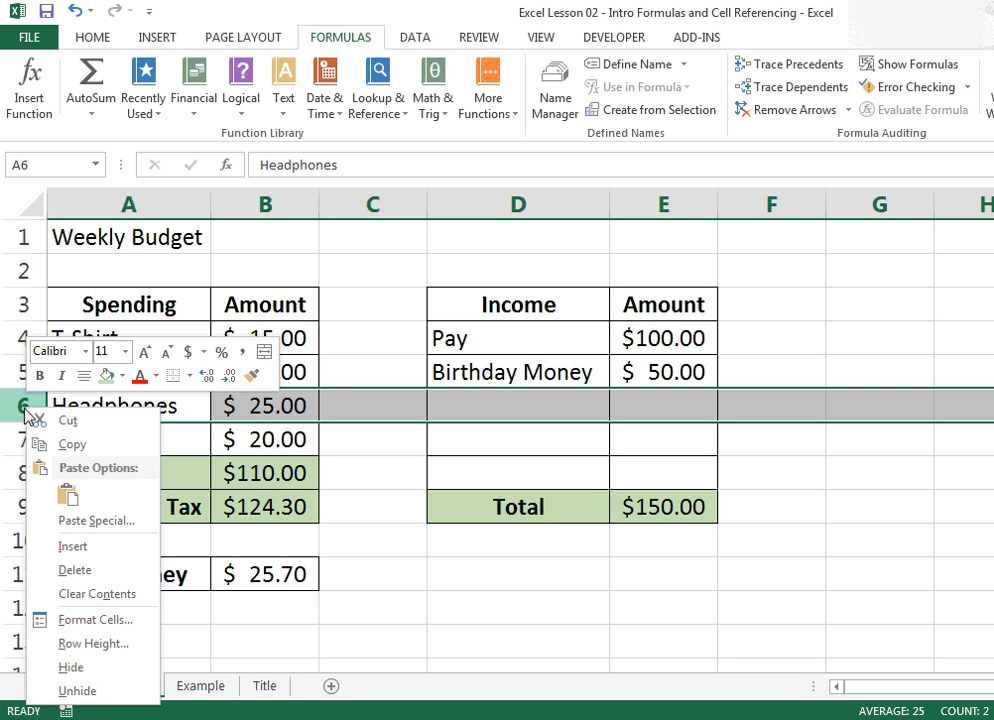
pyautogui.click(73, 547)
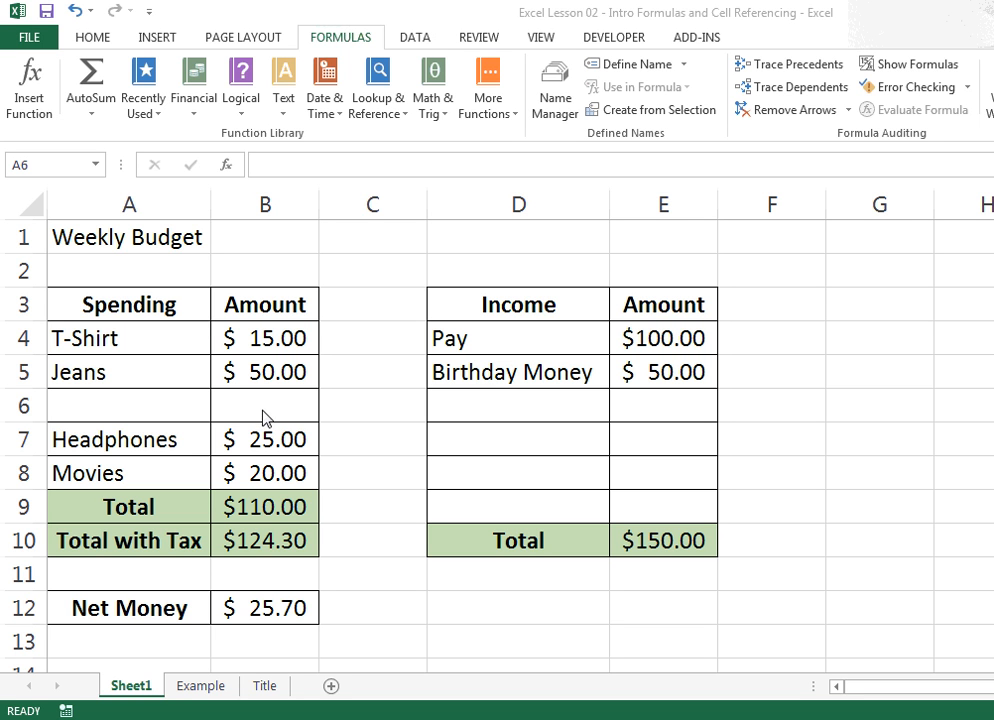
pyautogui.click(75, 12)
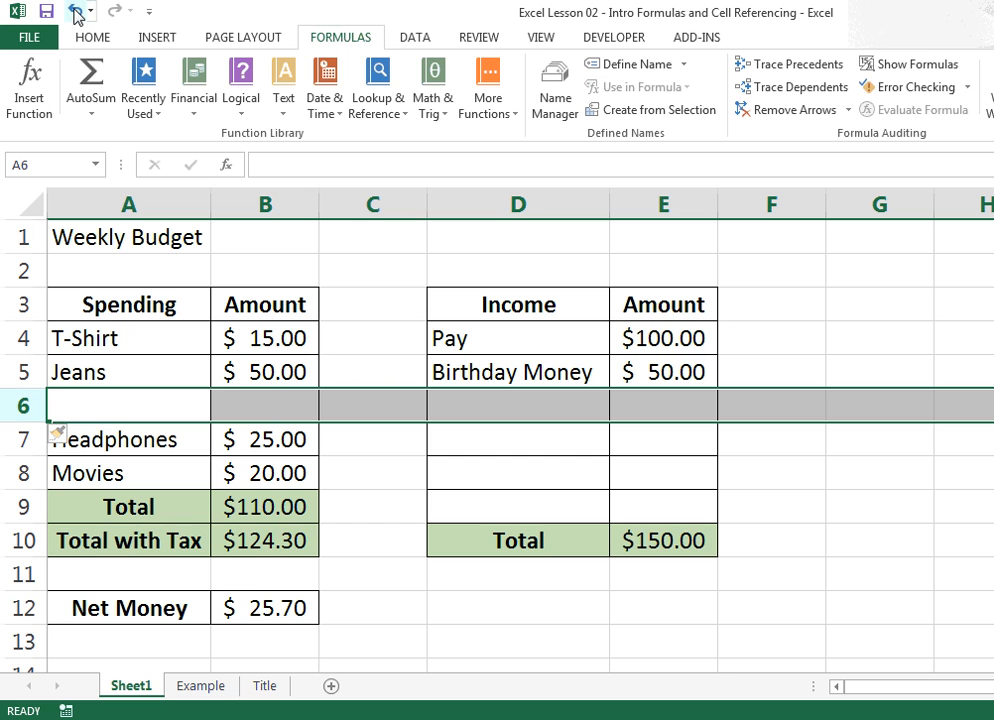
pyautogui.click(75, 12)
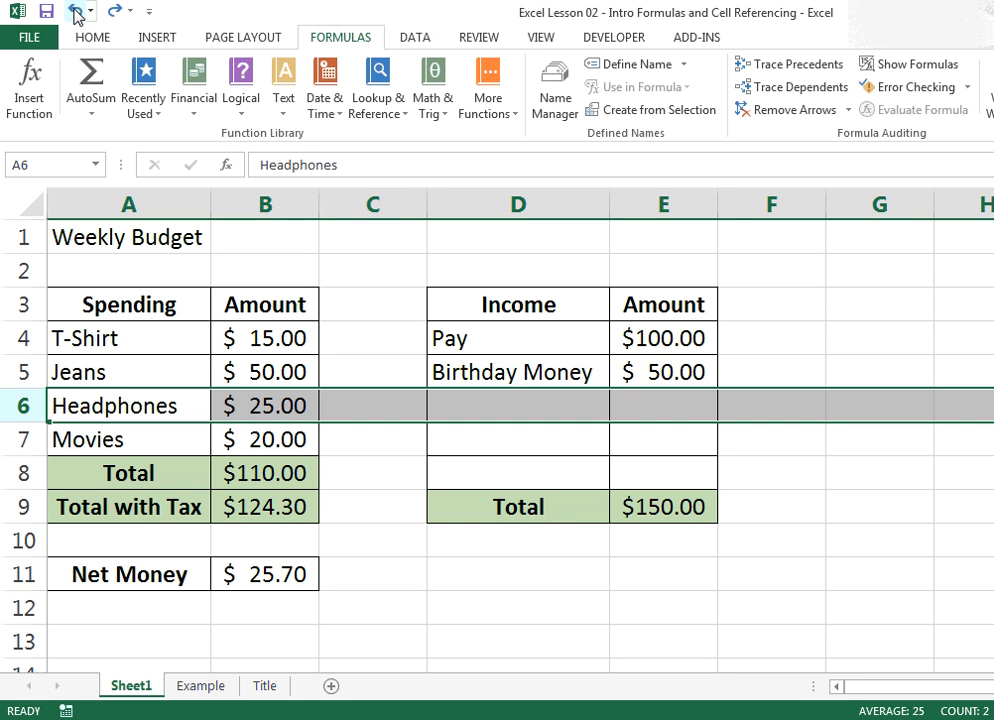
# Insert a row at row 6 above Headphones and fill it with the spending item Food and the amount 10.
pyautogui.rightClick(24, 404)
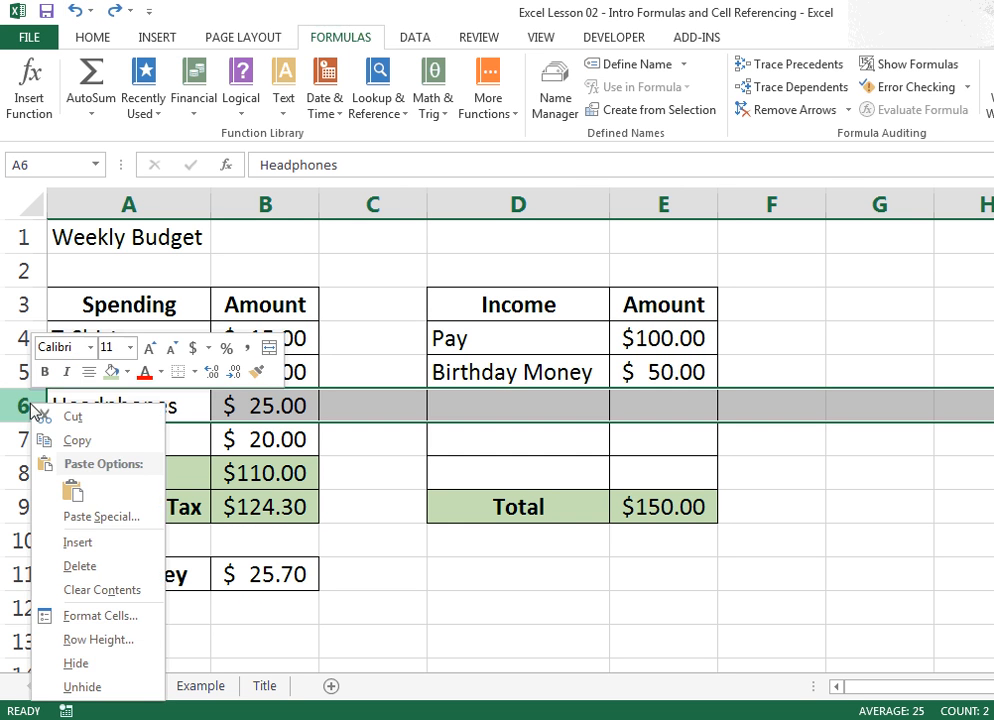
pyautogui.click(90, 542)
pyautogui.click(128, 406)
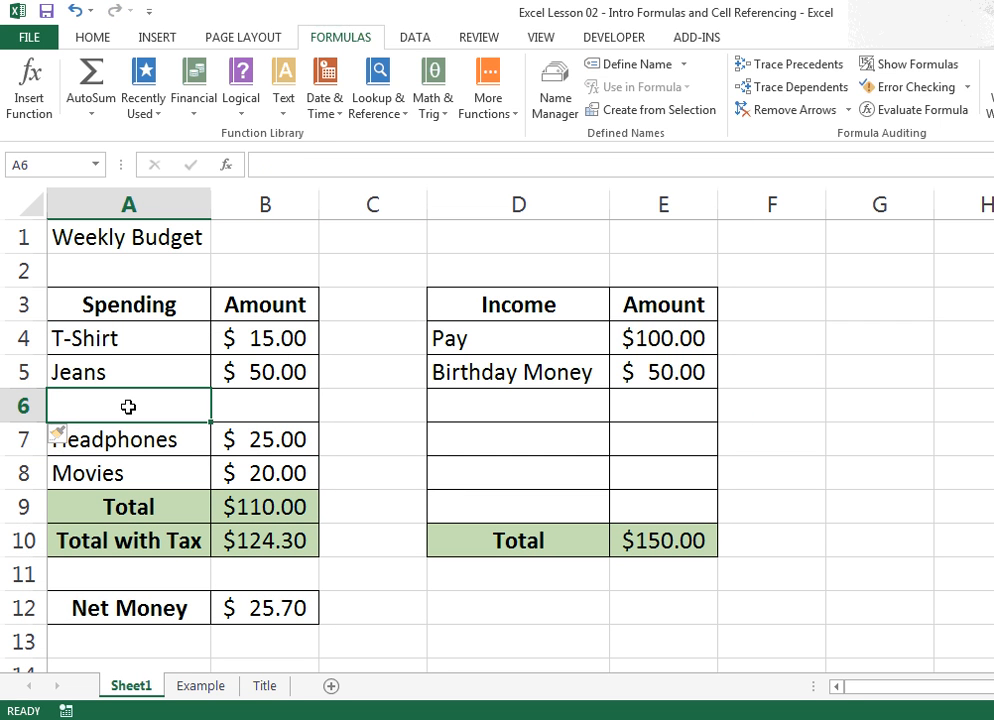
pyautogui.write('Food')
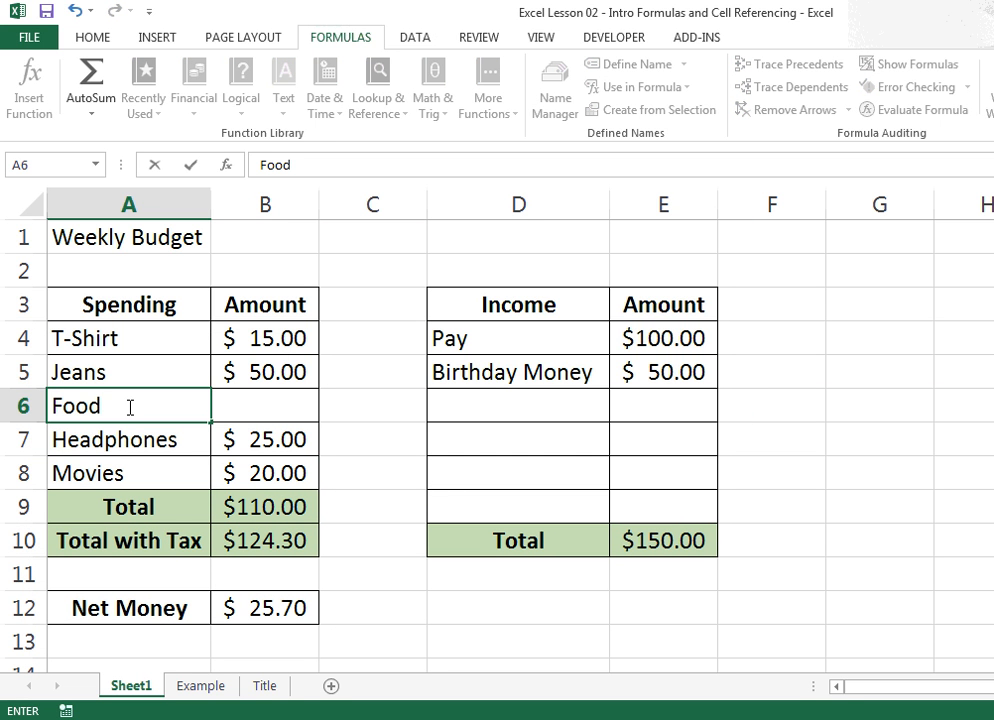
pyautogui.press('Tab')
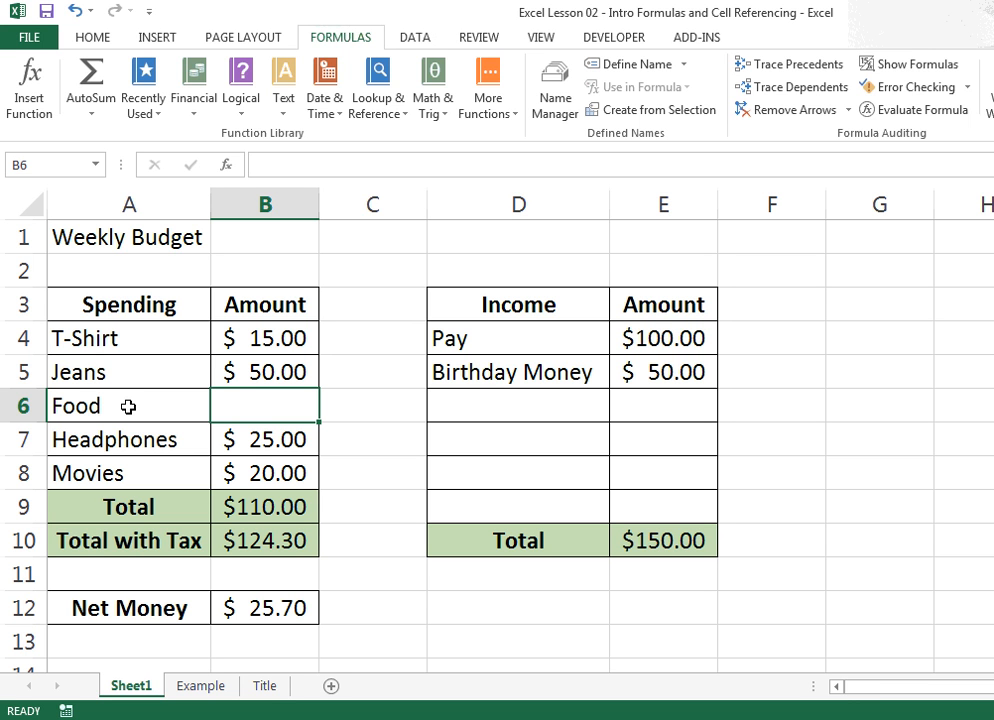
pyautogui.write('10')
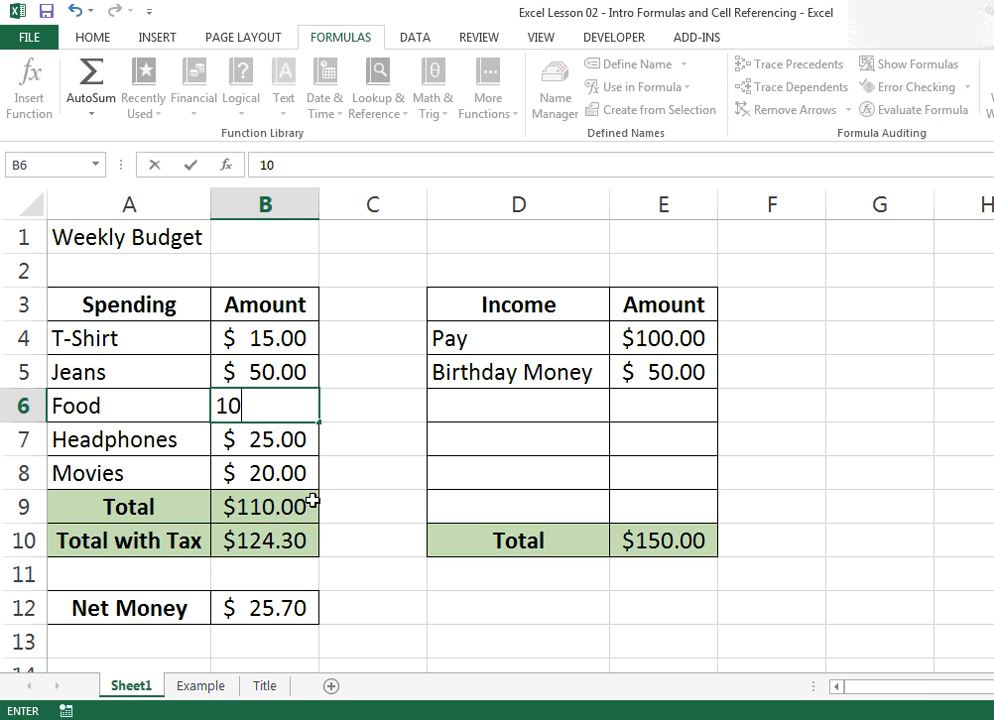
pyautogui.press('Return')
# Inspect the Net Money formula in cell B12 and switch to the Title sheet.
pyautogui.click(282, 600)
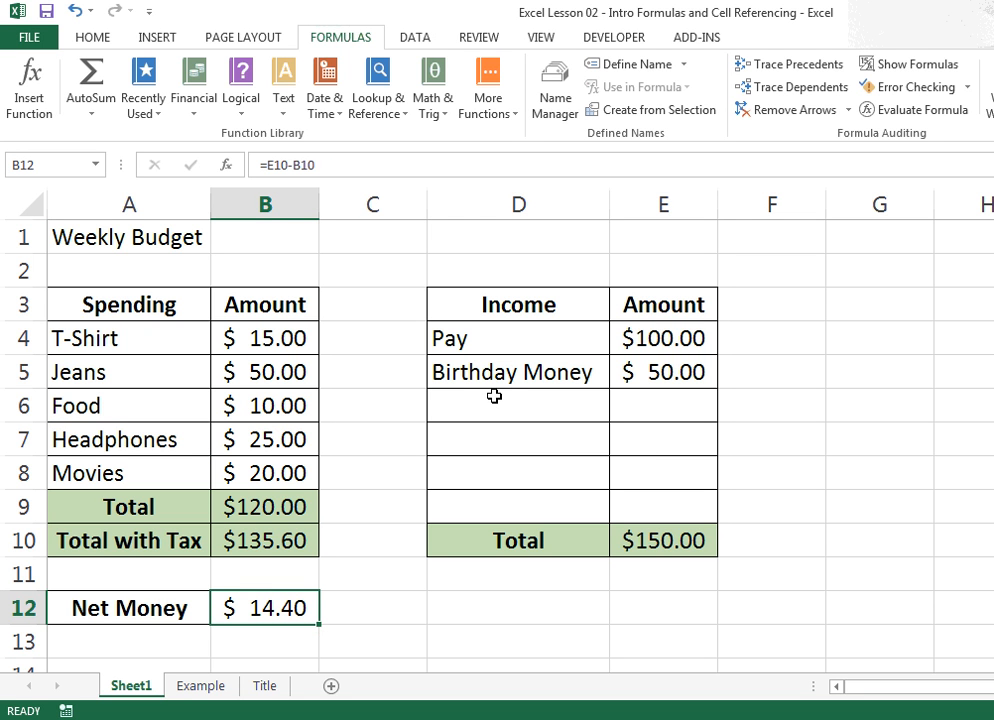
pyautogui.click(266, 692)
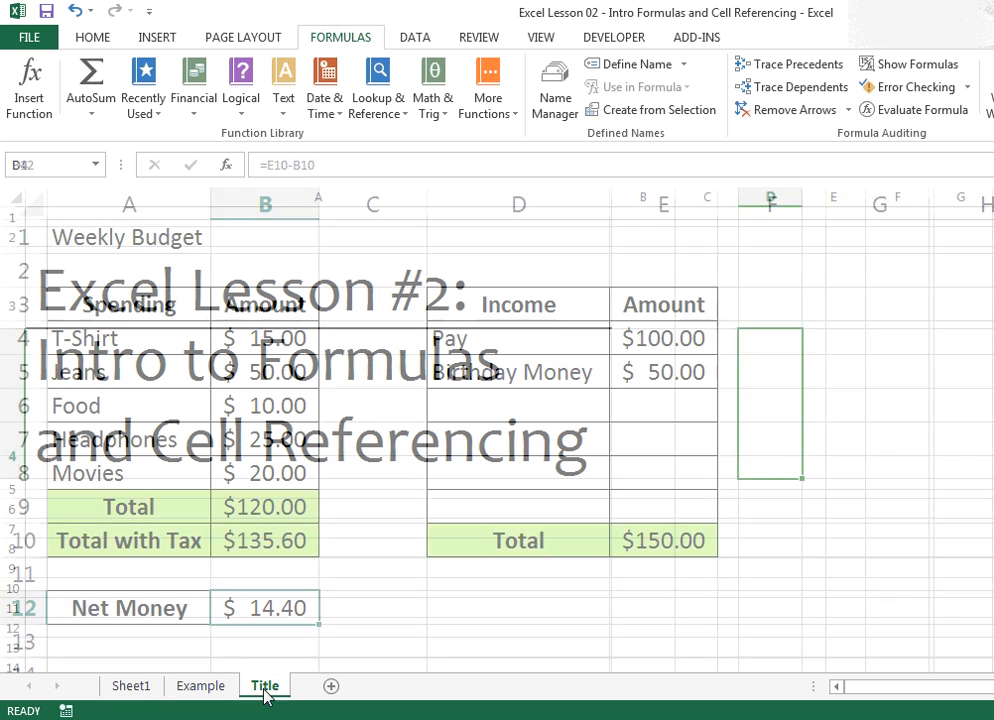